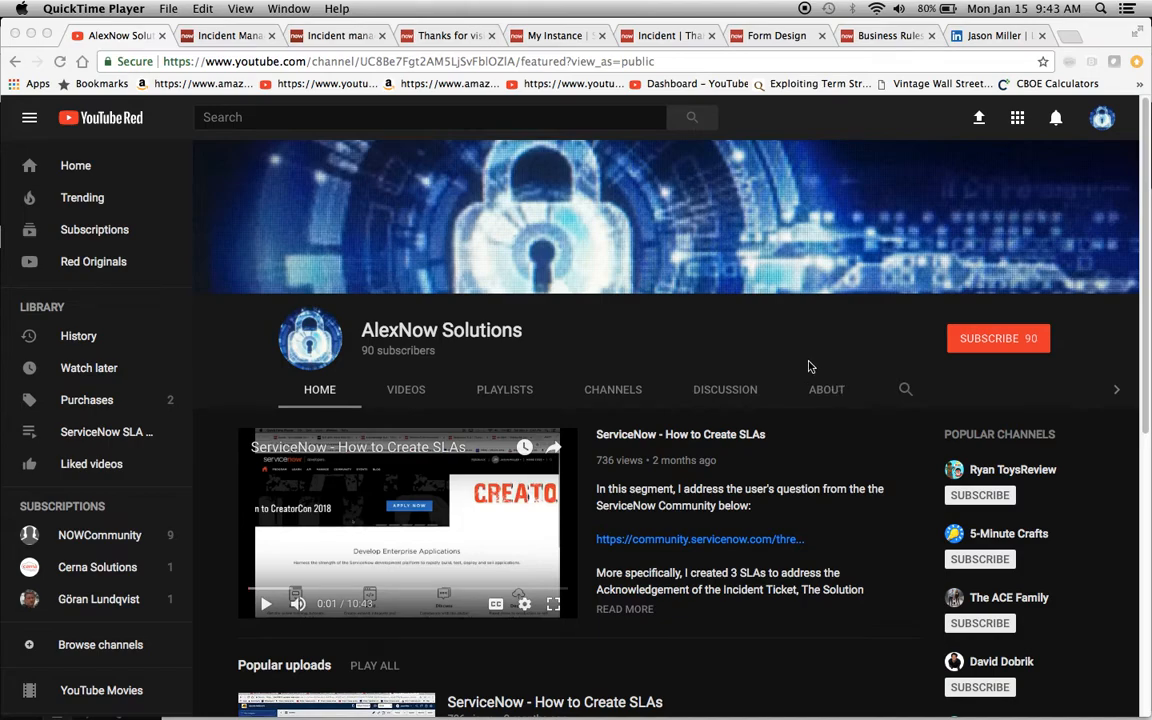
Step: Look over the AlexNow Solutions channel's About description on YouTube
left_click(826, 388)
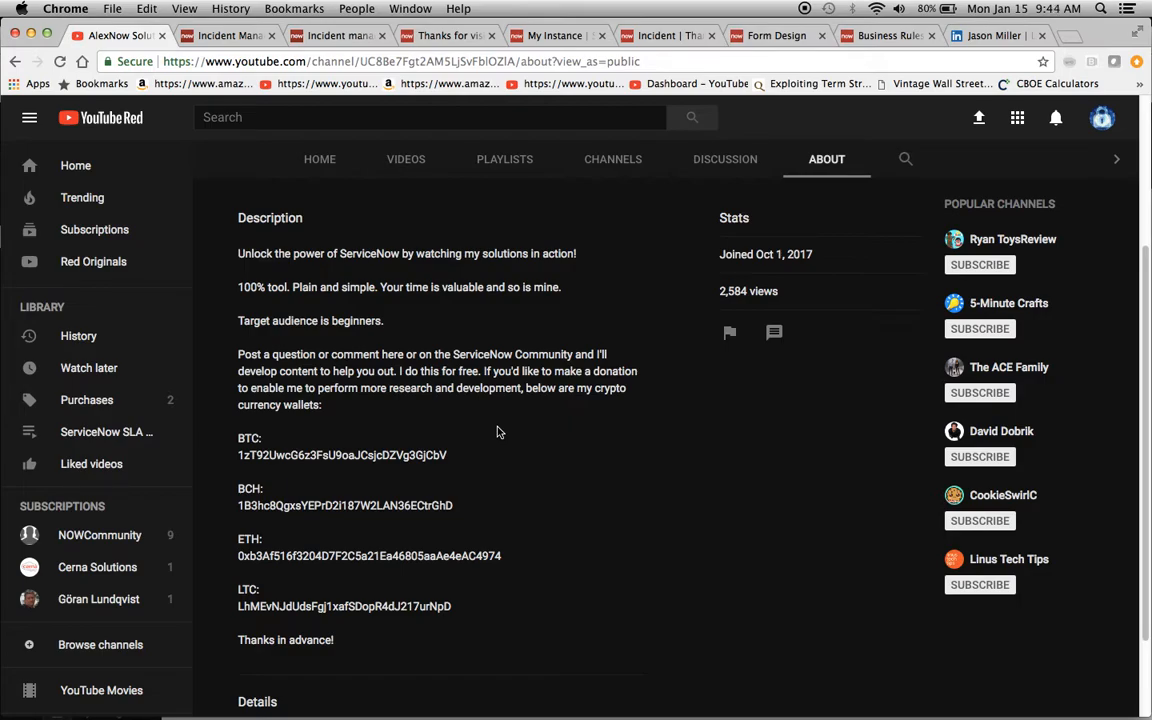
scroll(498, 432, "up", 3)
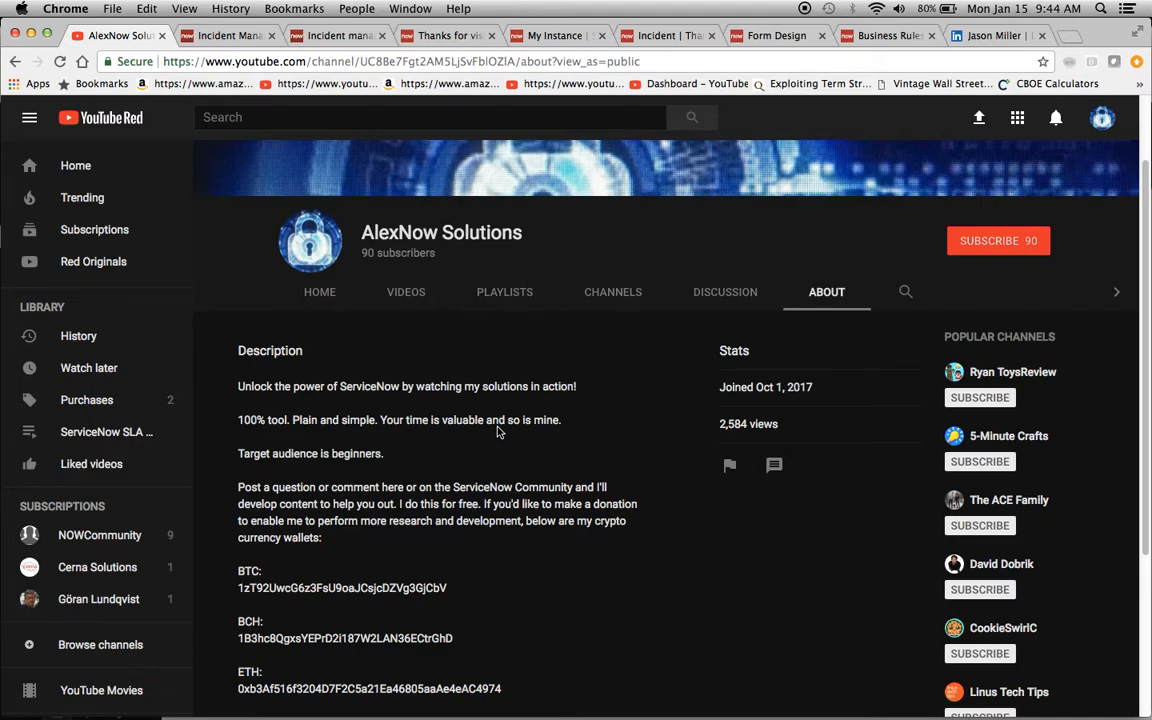
scroll(498, 432, "up", 2)
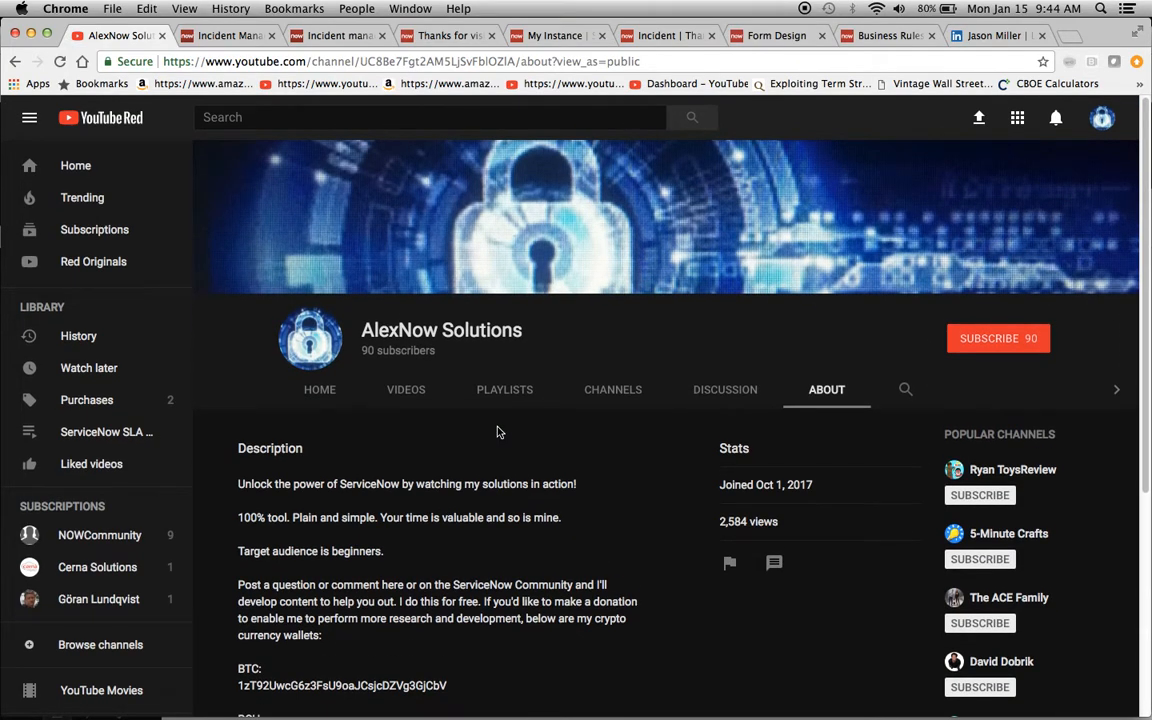
Step: Review the Copy incident enhancement in the Kingston release notes and the copy feature entry in the Incident management properties documentation
left_click(216, 36)
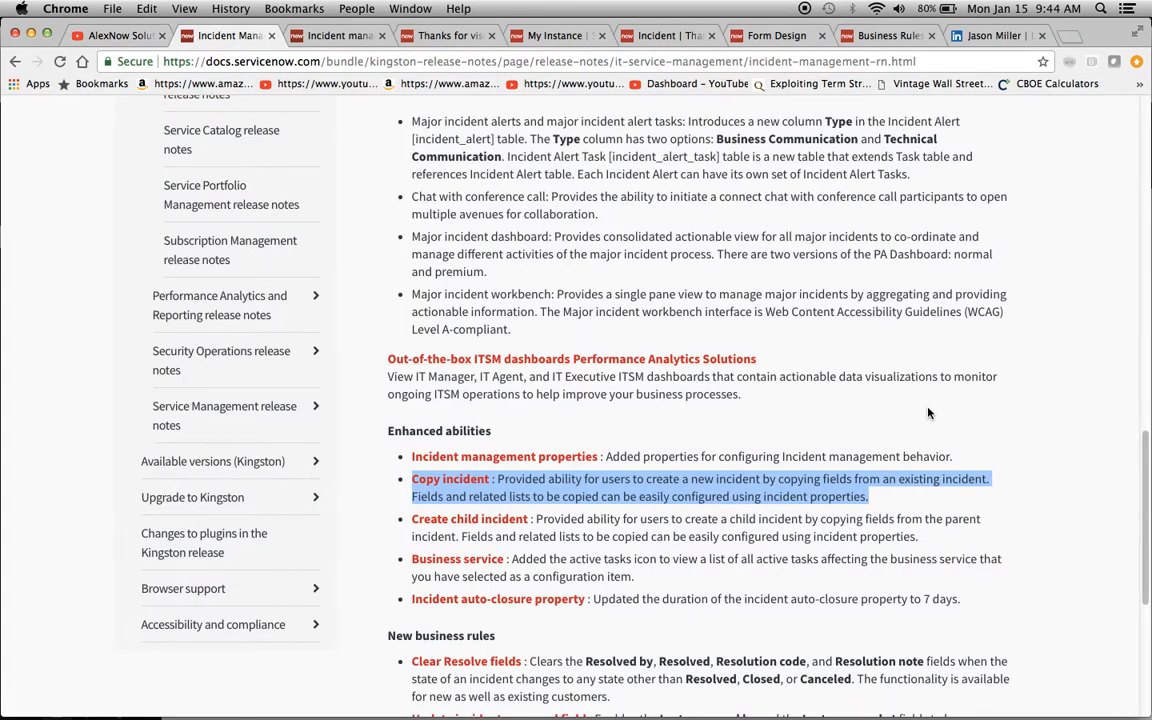
scroll(946, 413, "up", 10)
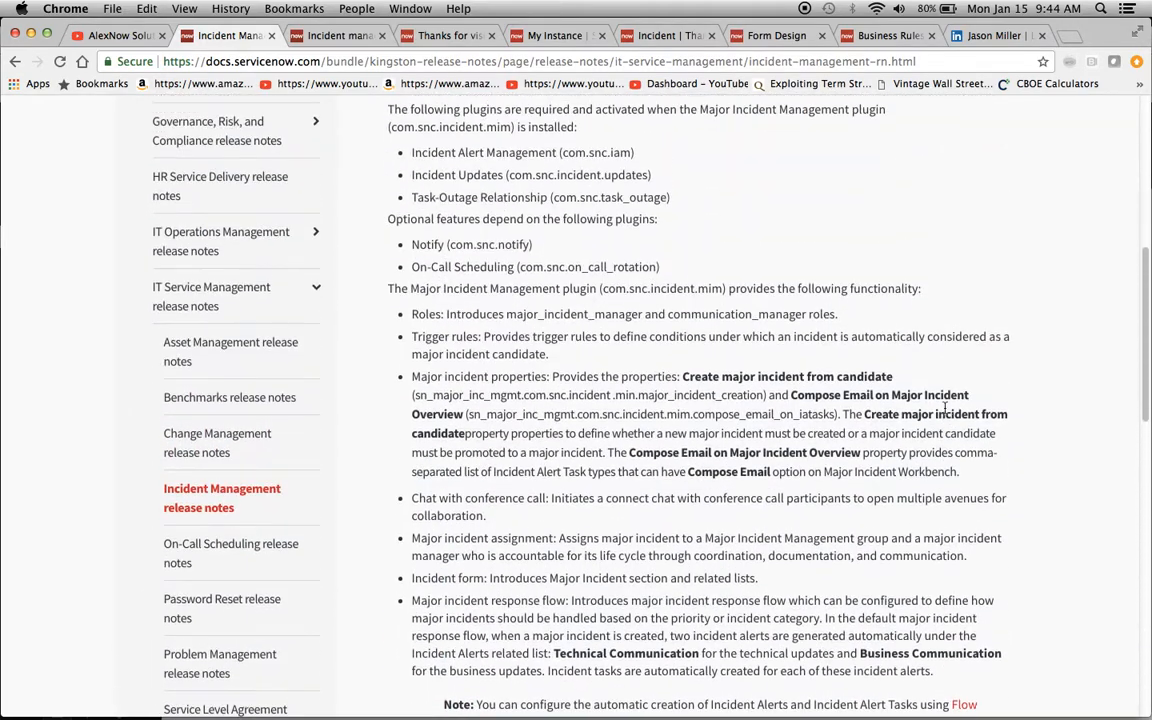
scroll(946, 407, "down", 11)
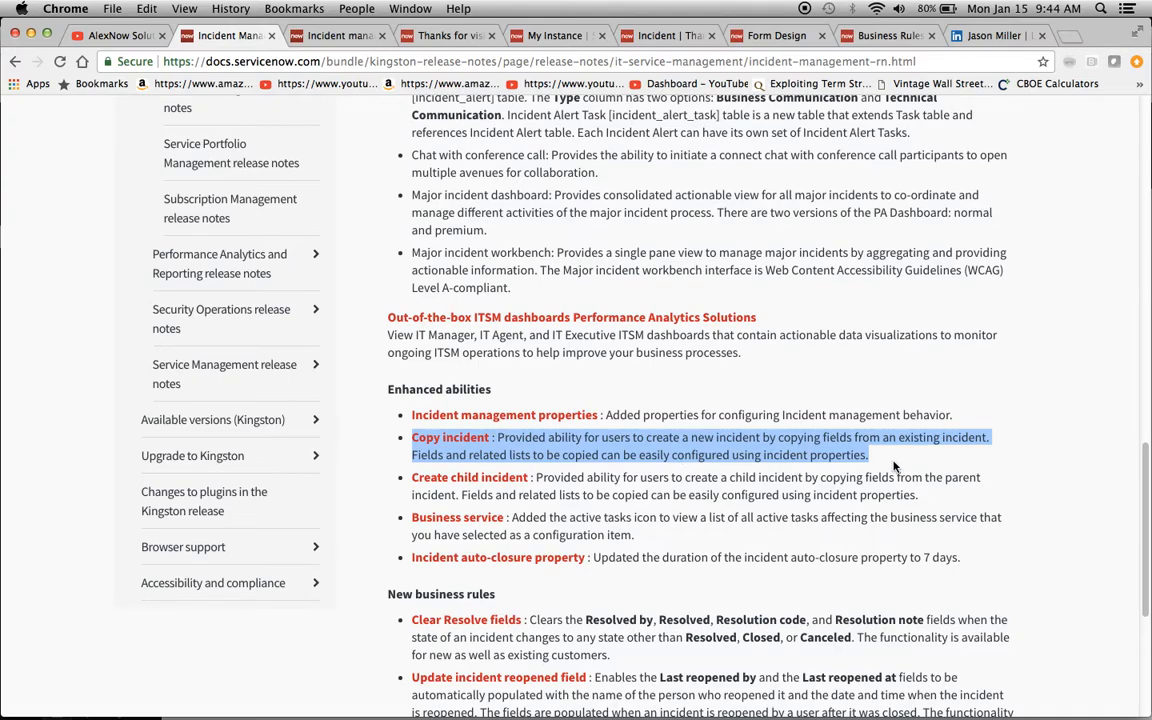
left_click(295, 41)
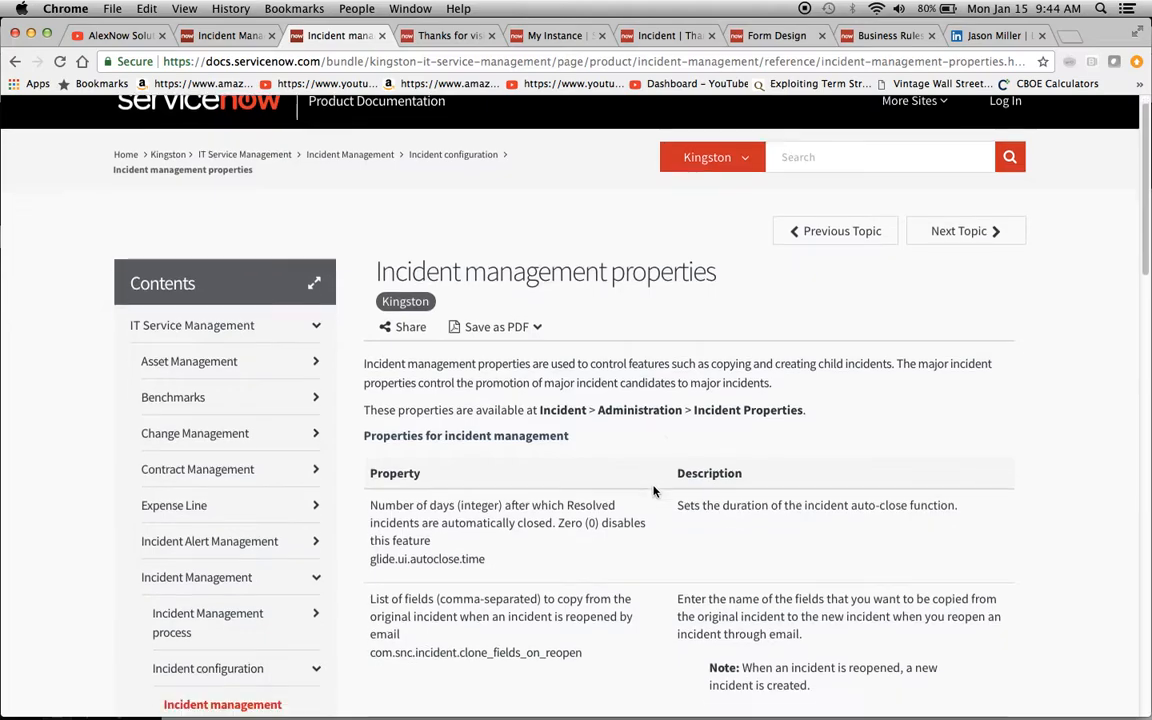
scroll(505, 510, "down", 2)
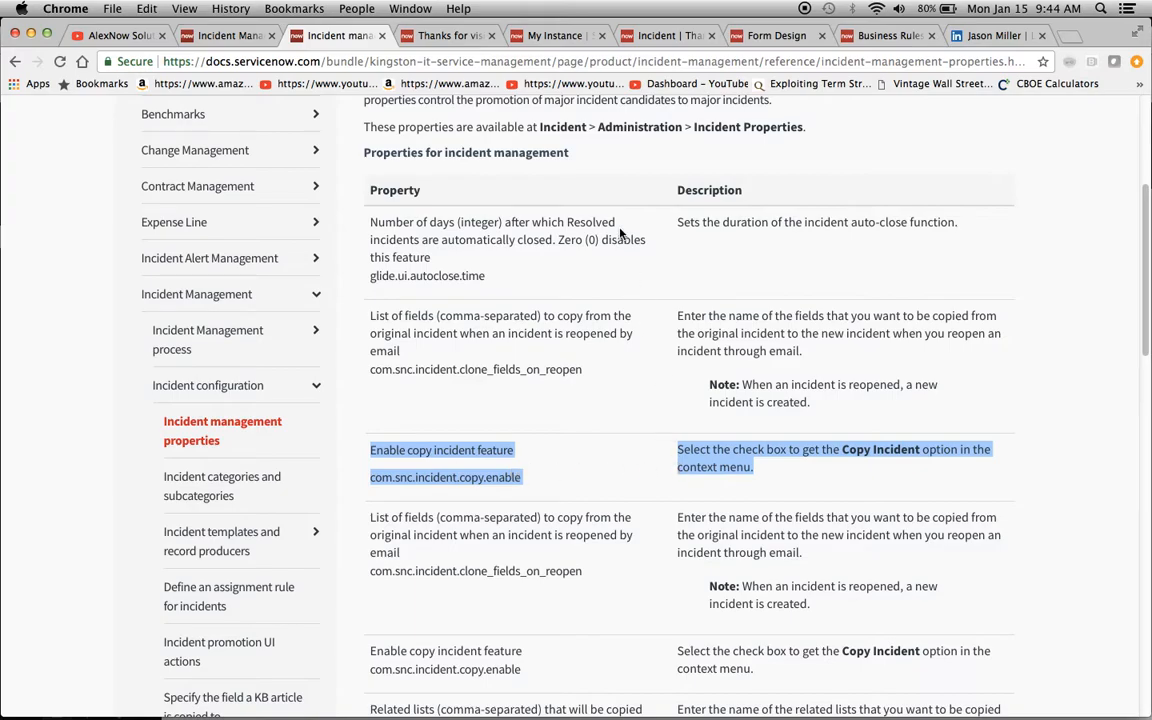
Step: Remove u_solution and u_boolean_1 from the attributes copied from the originating incident in Incident Properties, and save the properties
left_click(452, 36)
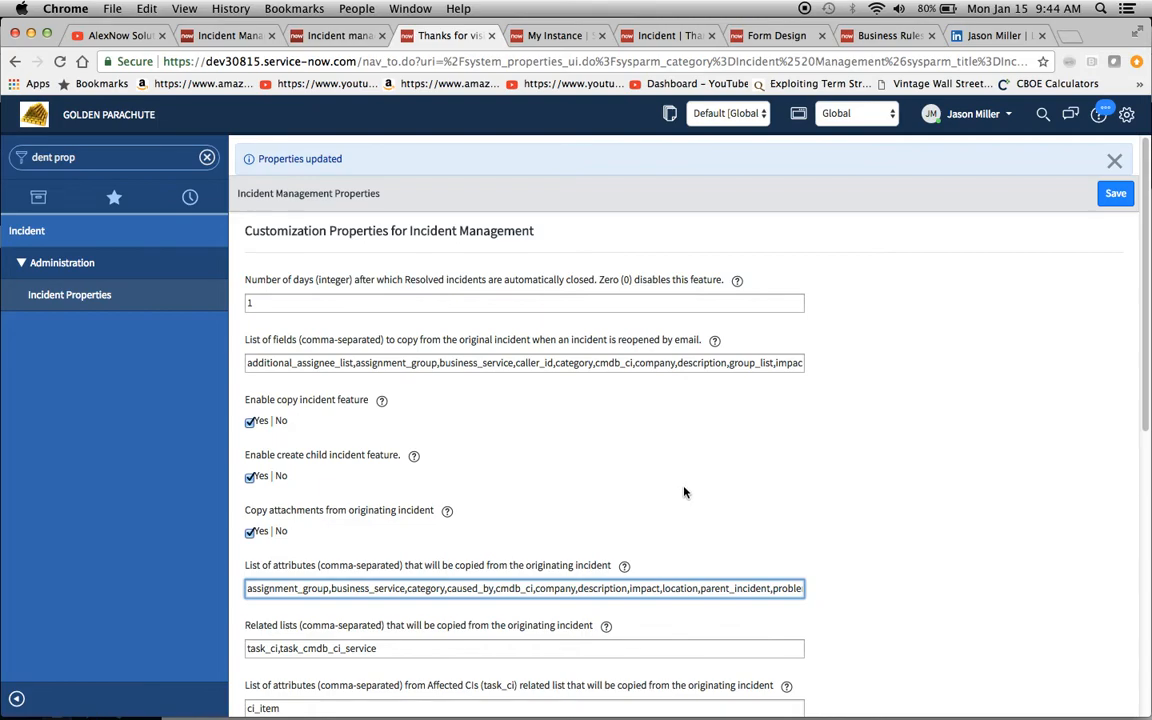
scroll(679, 490, "down", 2)
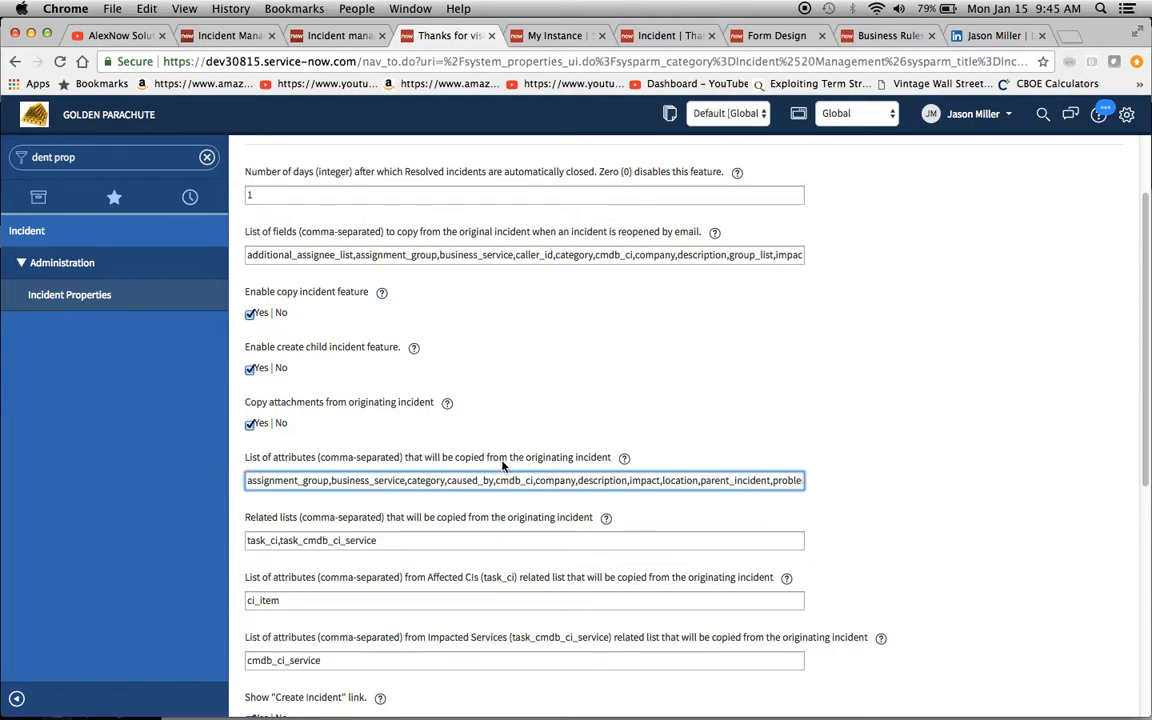
left_click_drag(774, 480, 884, 493)
left_click(740, 480)
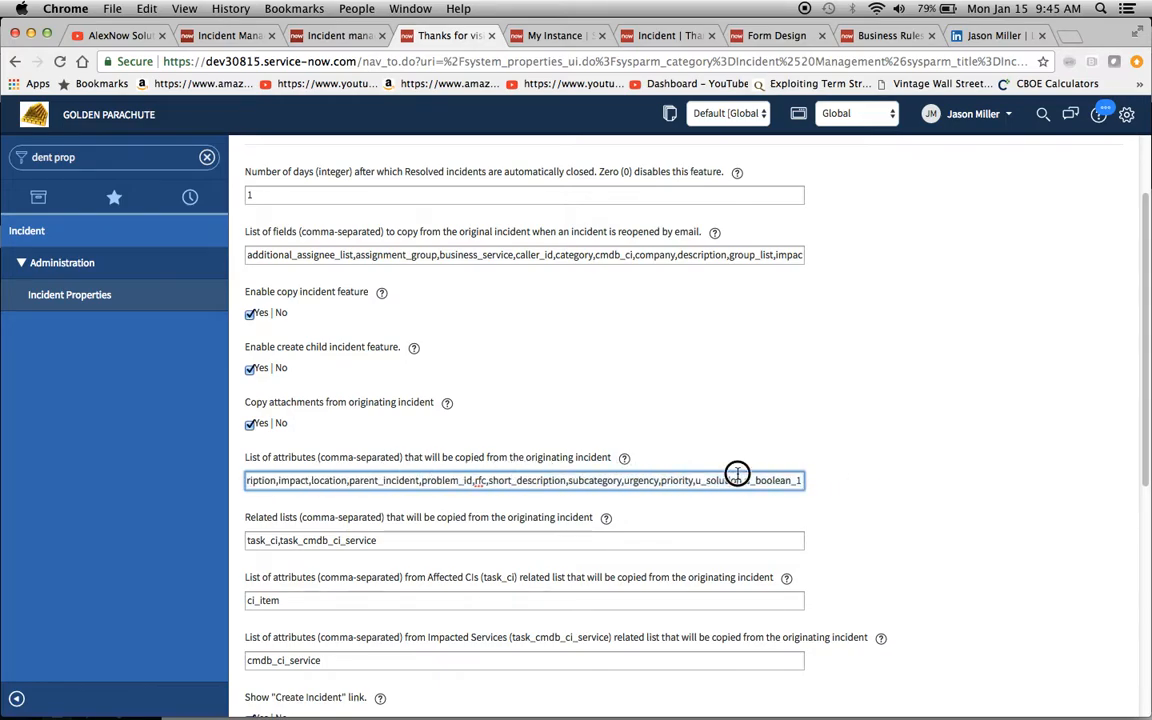
left_click_drag(697, 481, 857, 495)
key("BackSpace")
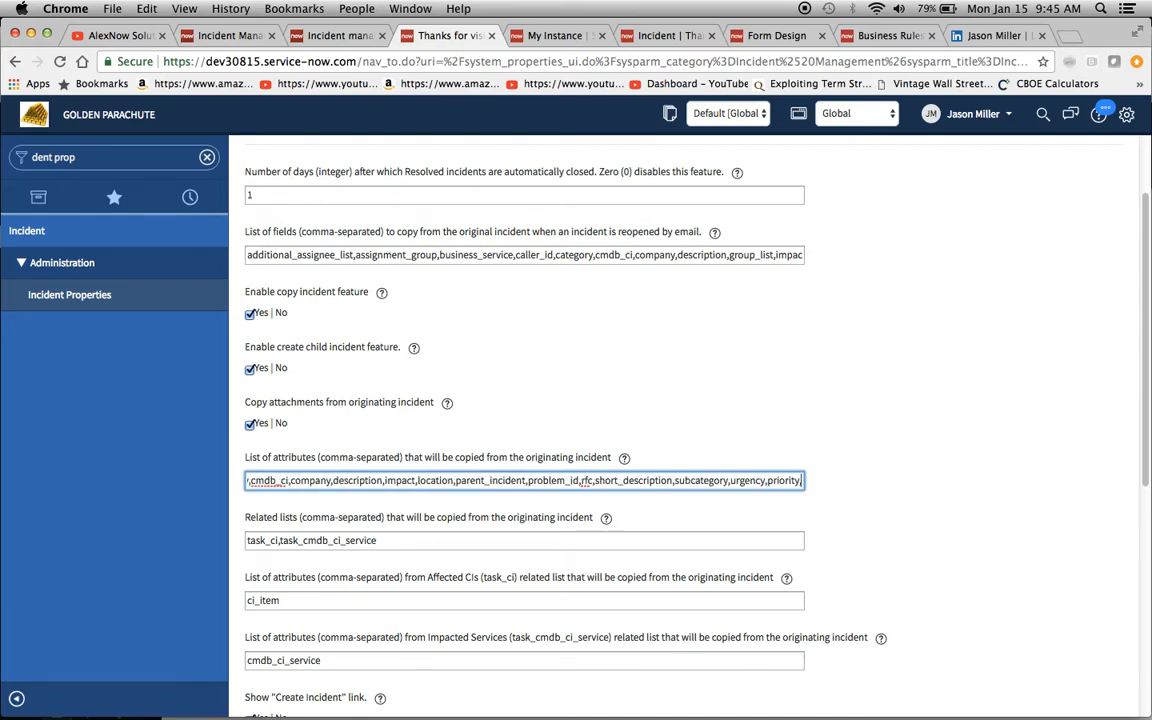
key("BackSpace")
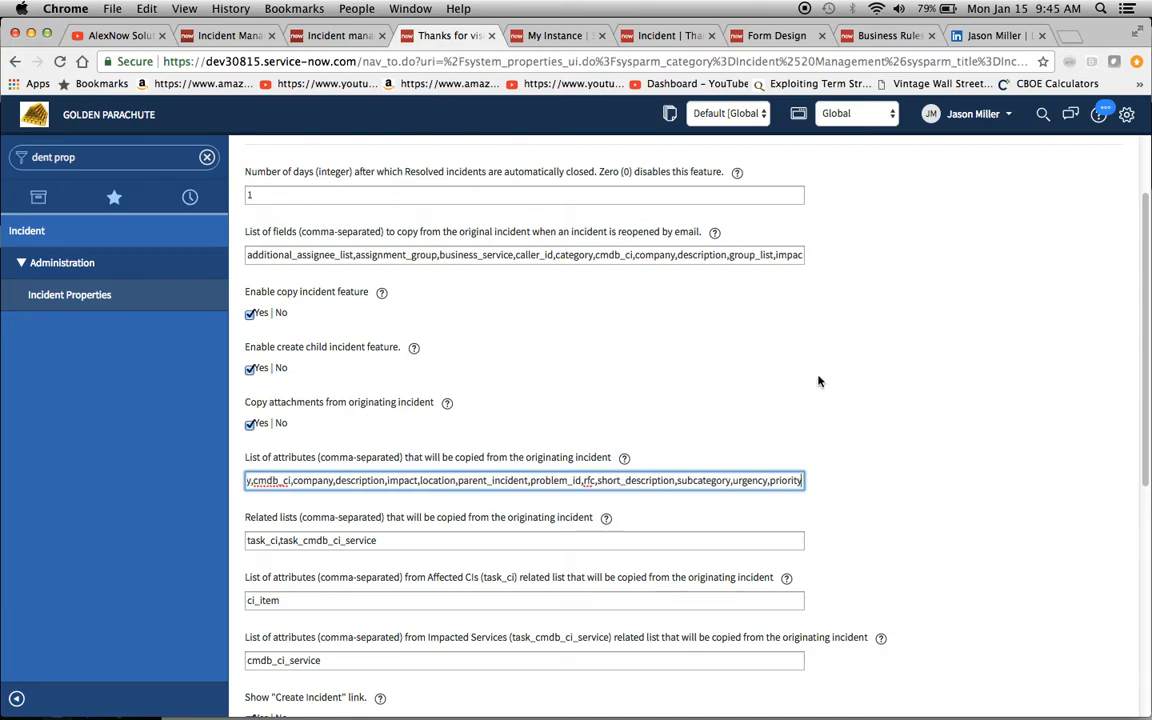
key("Return")
left_click(1114, 196)
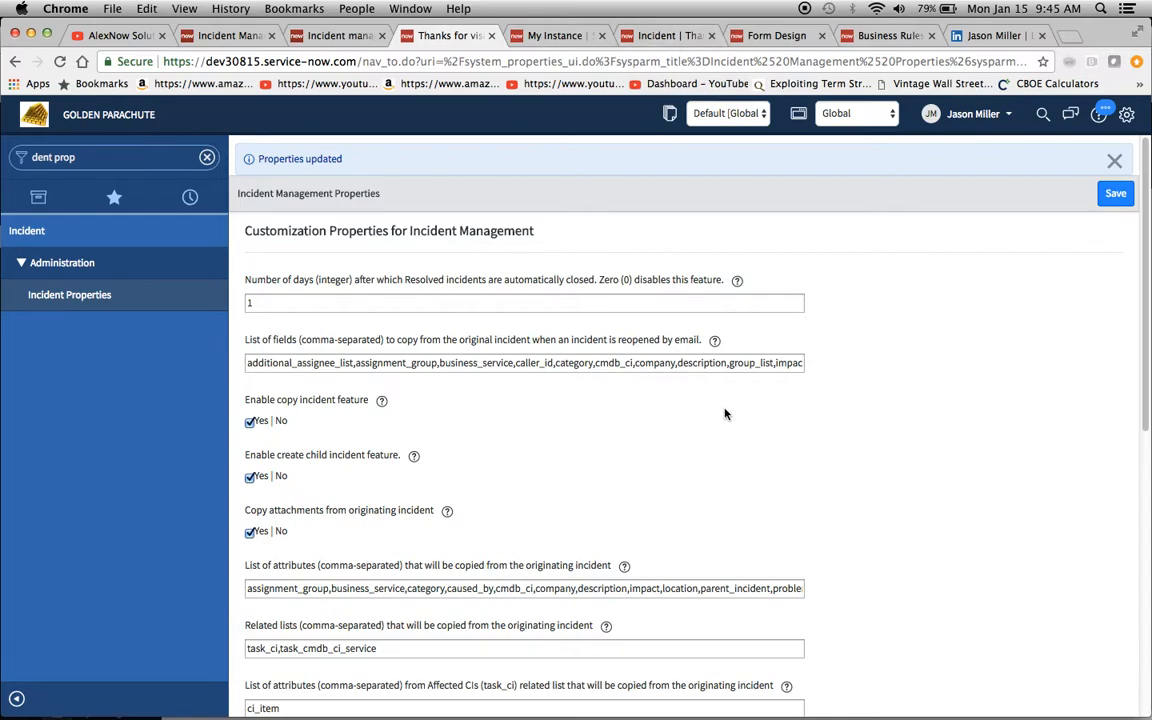
Step: Remove the KB Assisted and Tier fields from the Incident form's default view in Form Design and save the layout
left_click(655, 36)
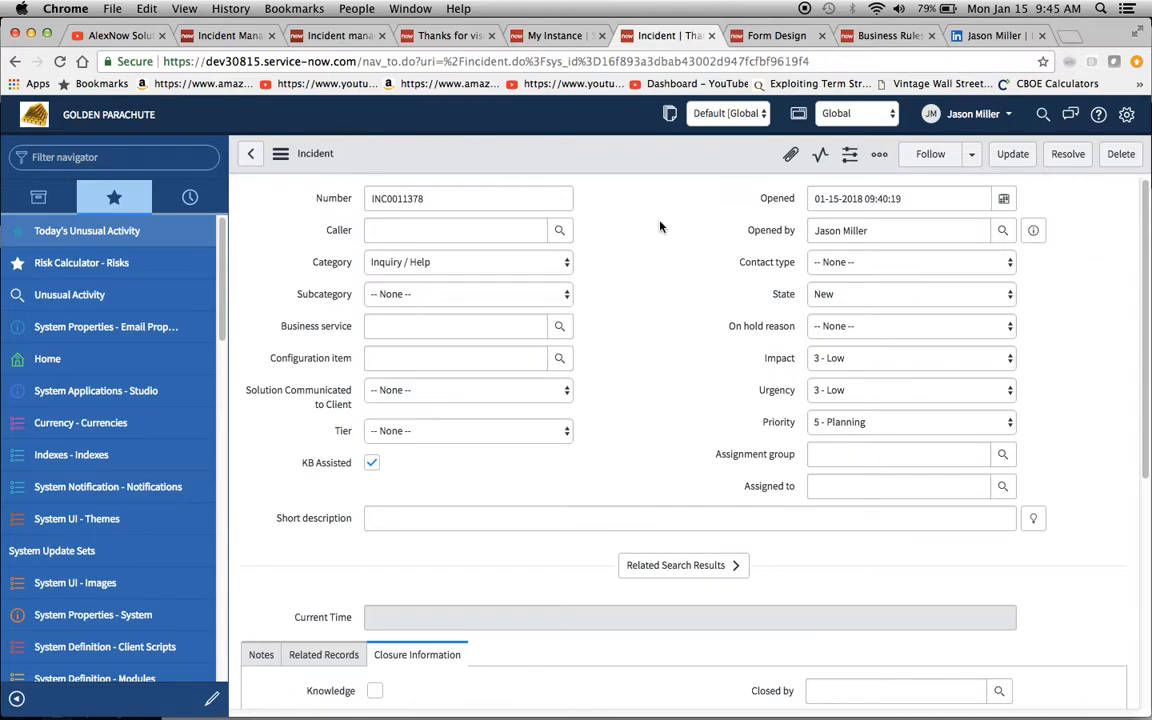
left_click(770, 38)
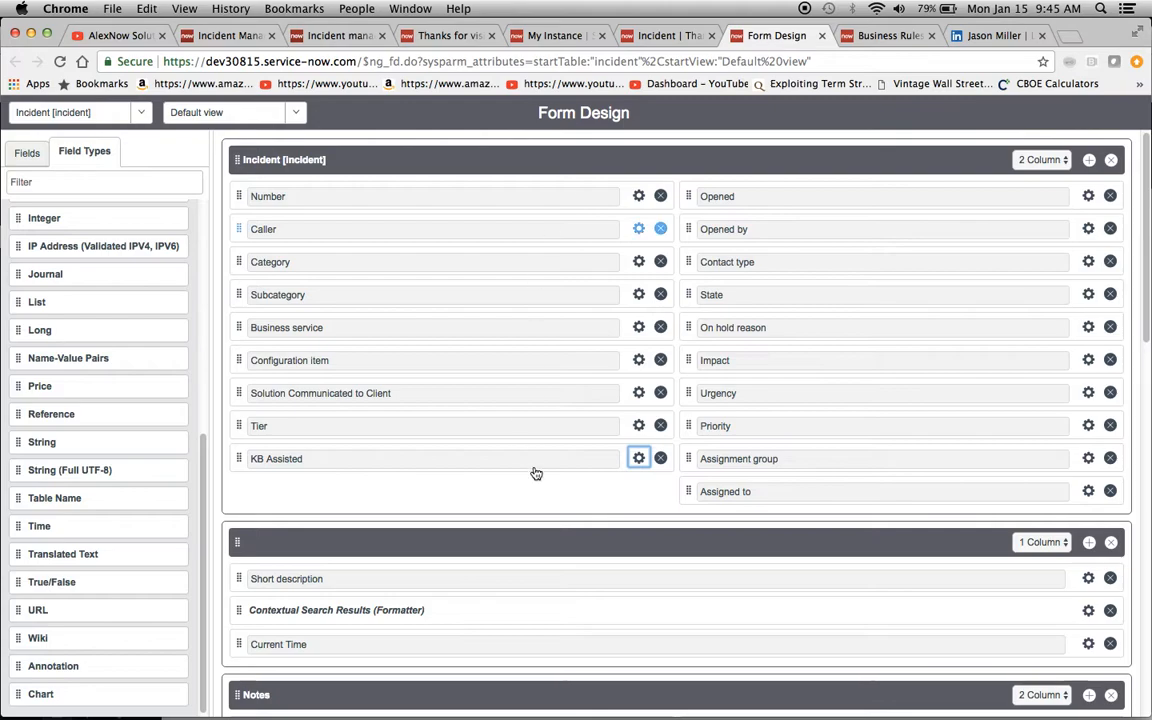
left_click(661, 459)
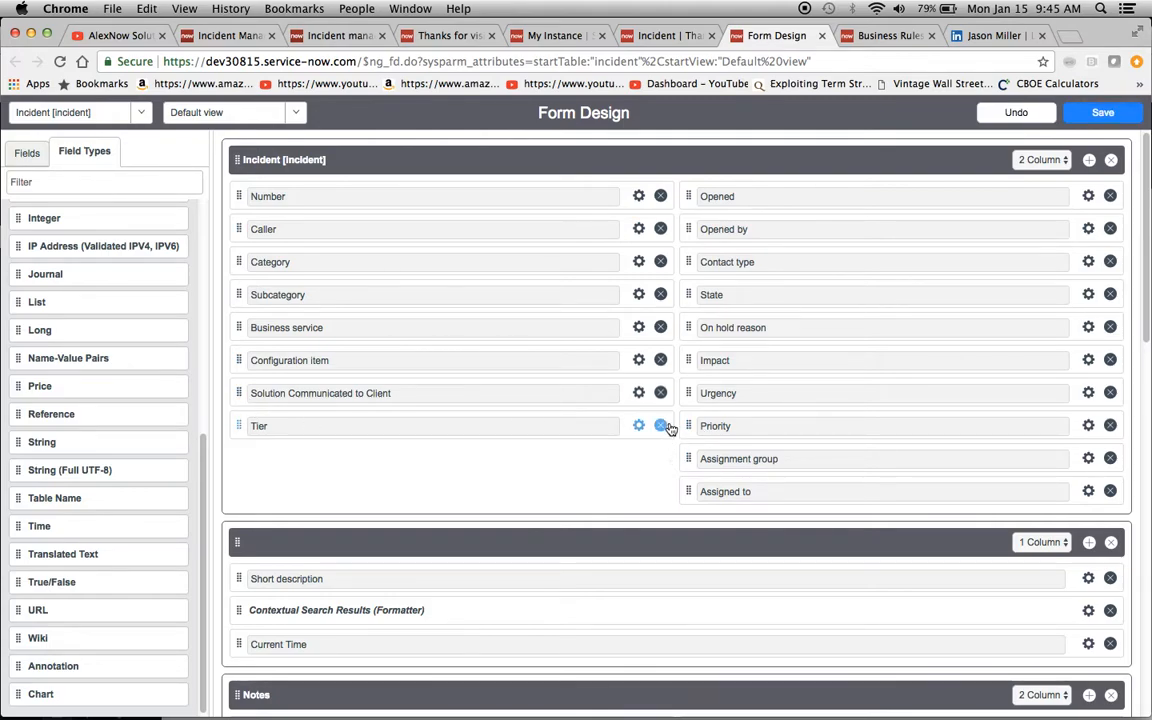
left_click(662, 427)
left_click(1101, 115)
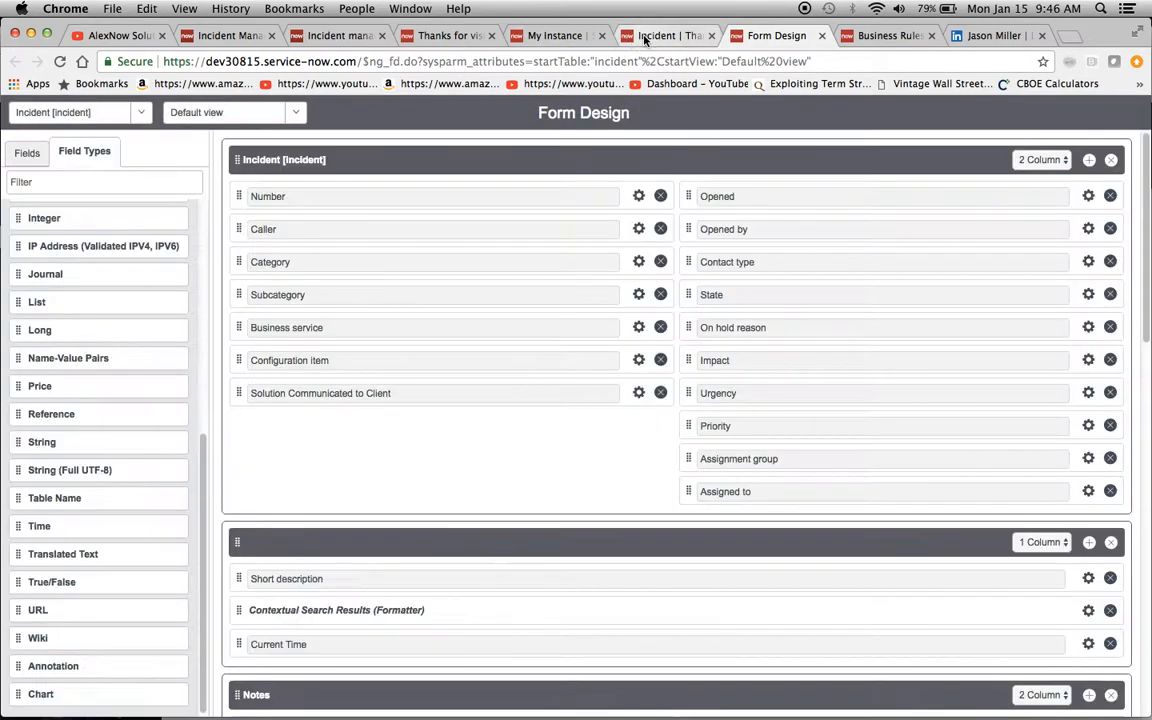
Step: Return to the open incident record and reload its form
left_click(645, 38)
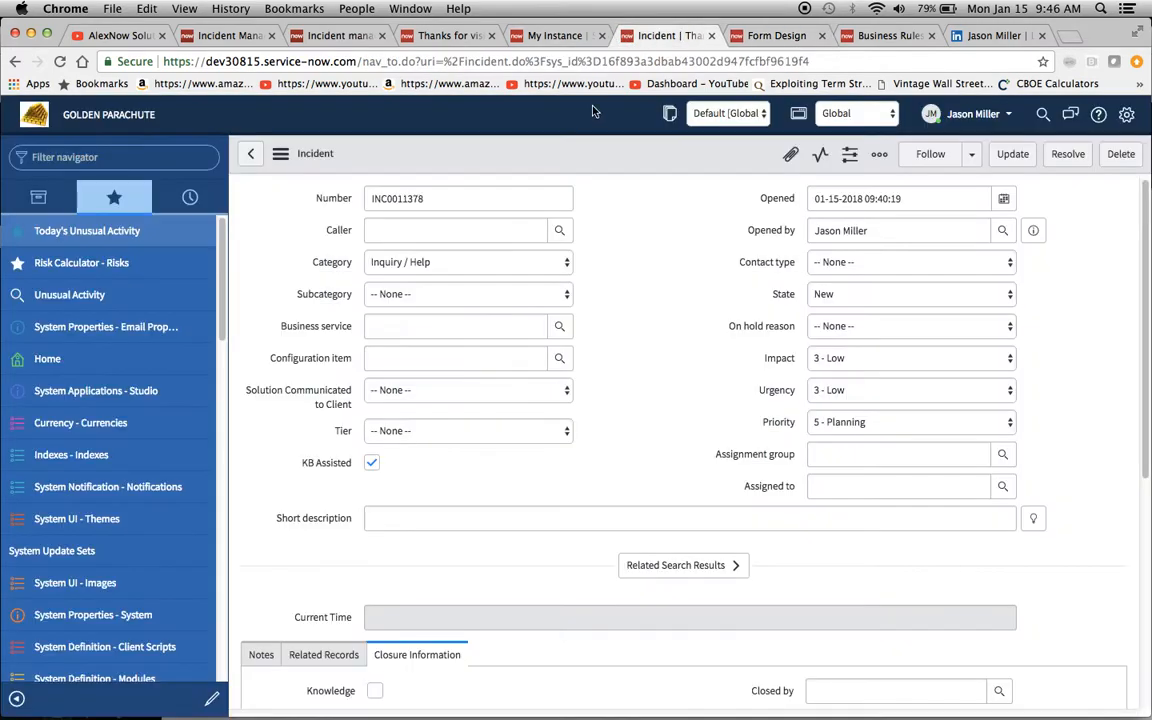
right_click(641, 155)
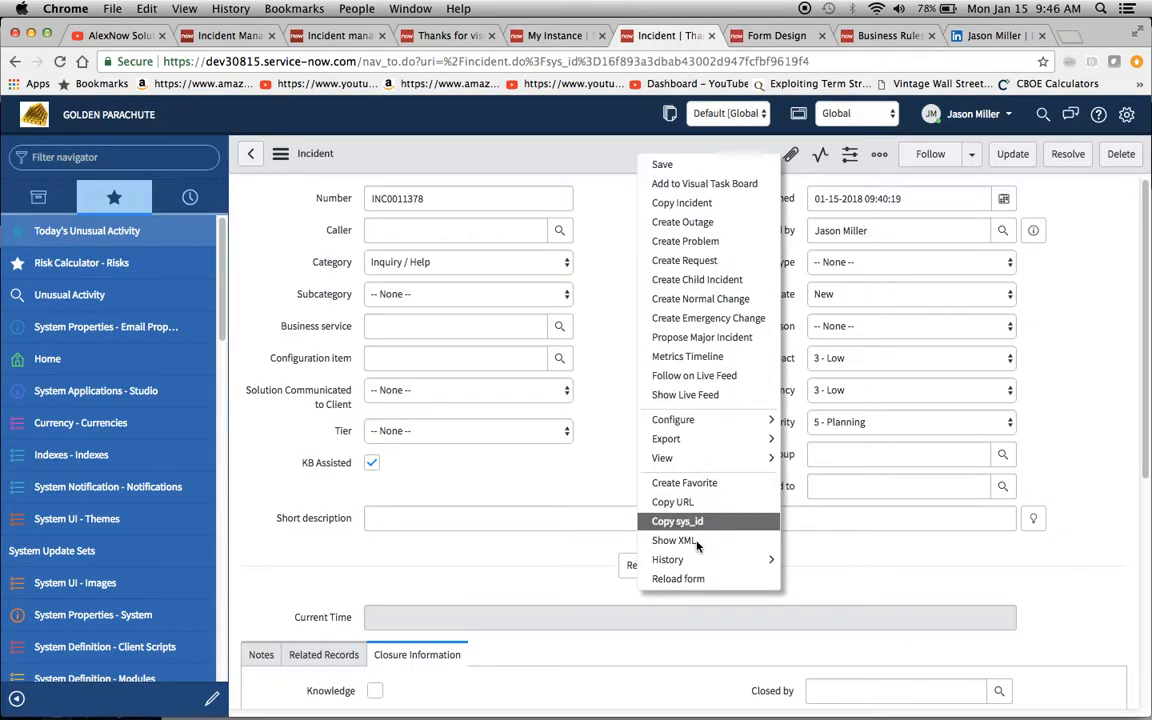
left_click(680, 579)
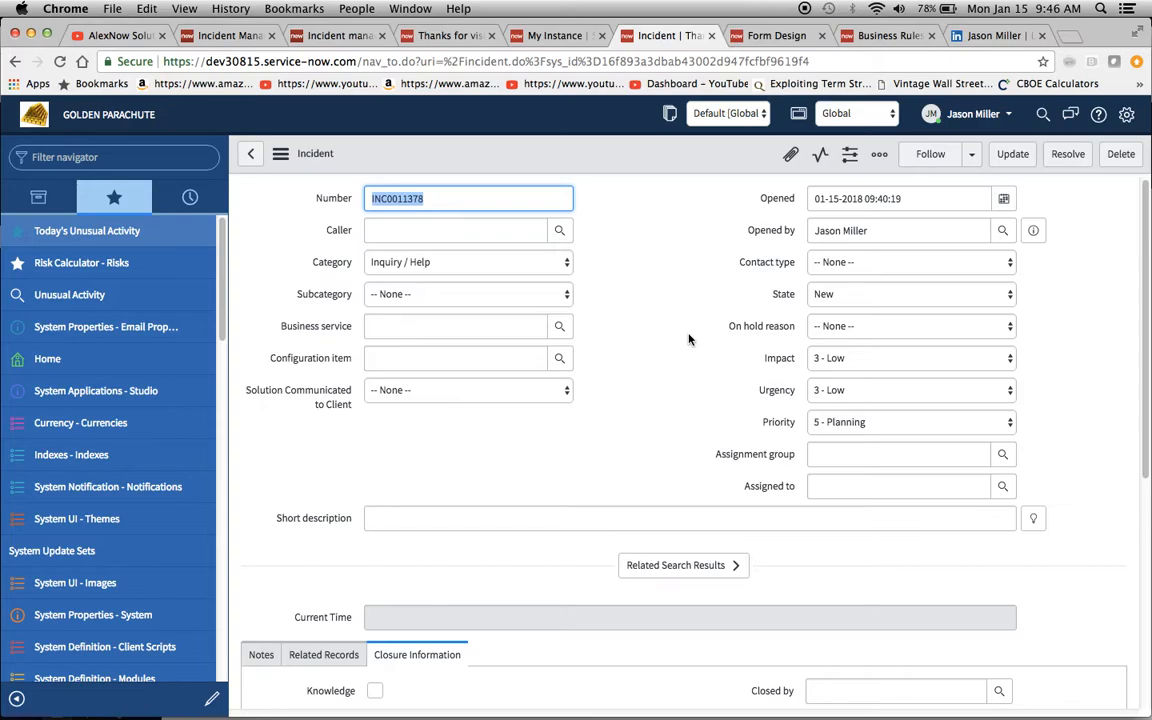
Step: Set the incident's Solution Communicated to Client field to Yes and save the record
left_click(422, 391)
left_click(419, 417)
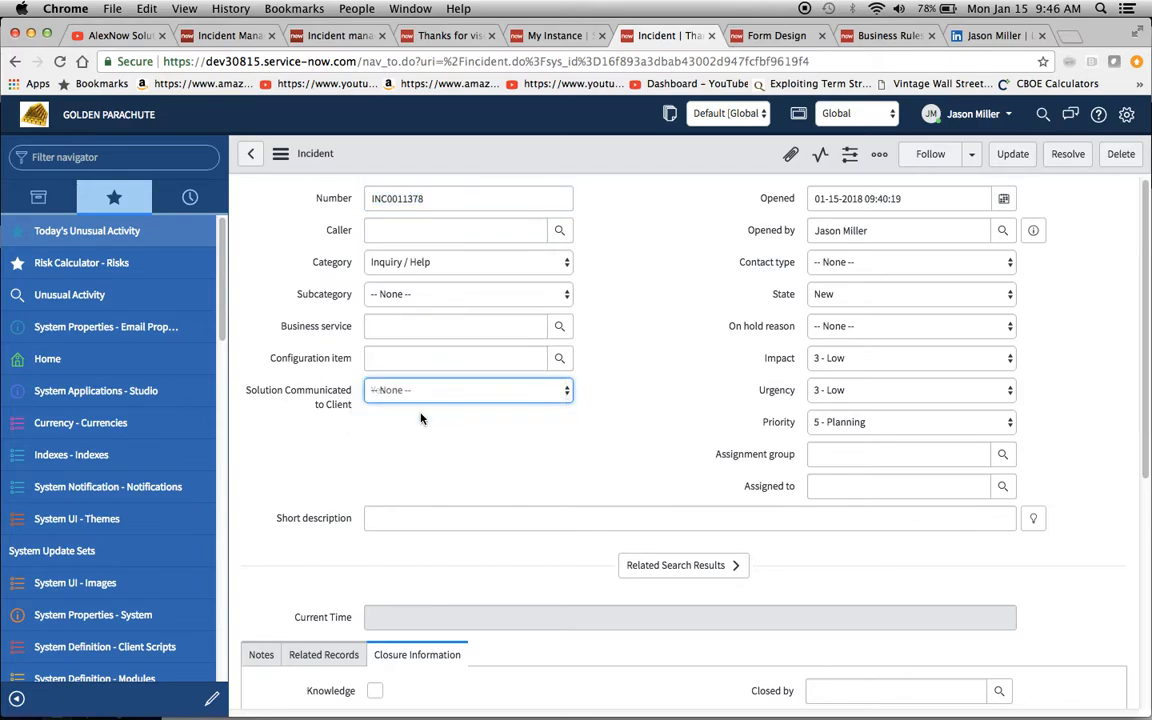
left_click(281, 154)
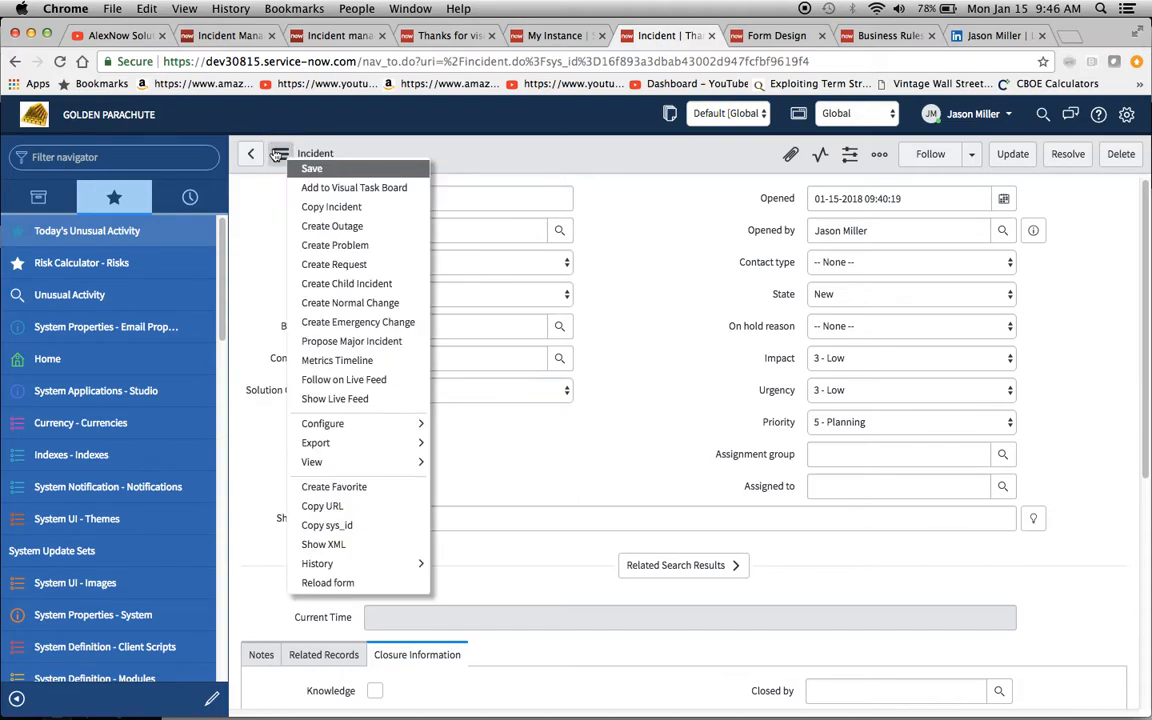
left_click(300, 169)
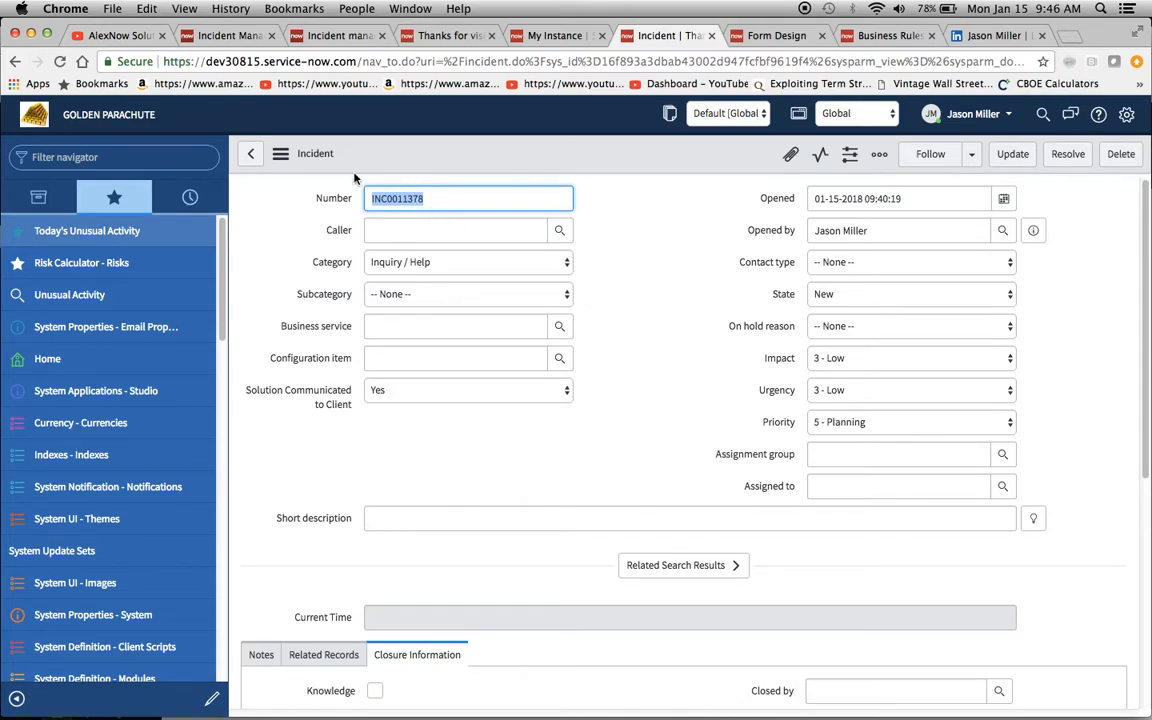
Step: Create a new incident from the saved record with Copy Incident
left_click(285, 160)
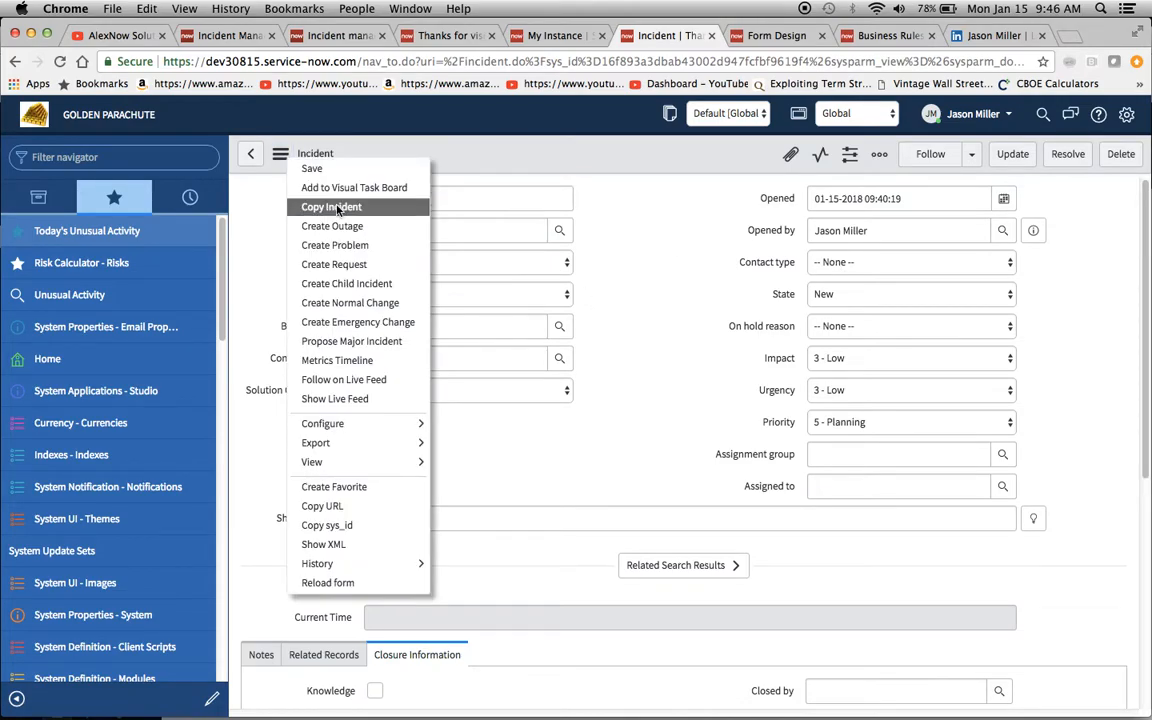
left_click(281, 155)
left_click(283, 165)
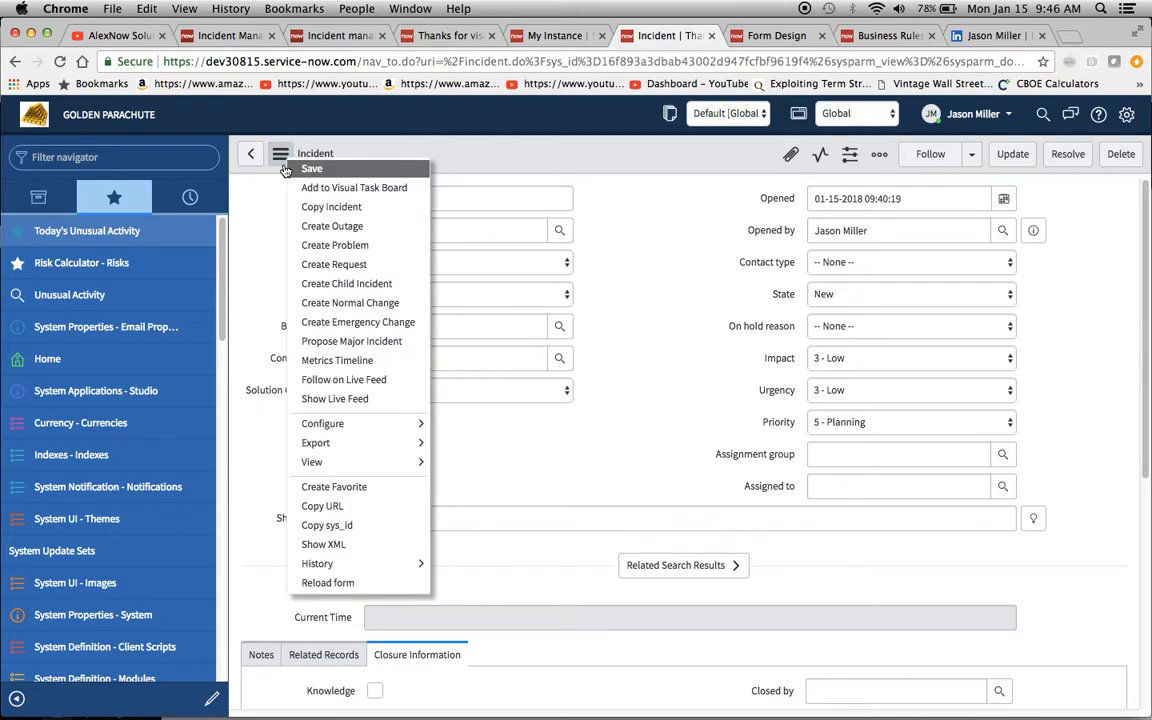
left_click(316, 207)
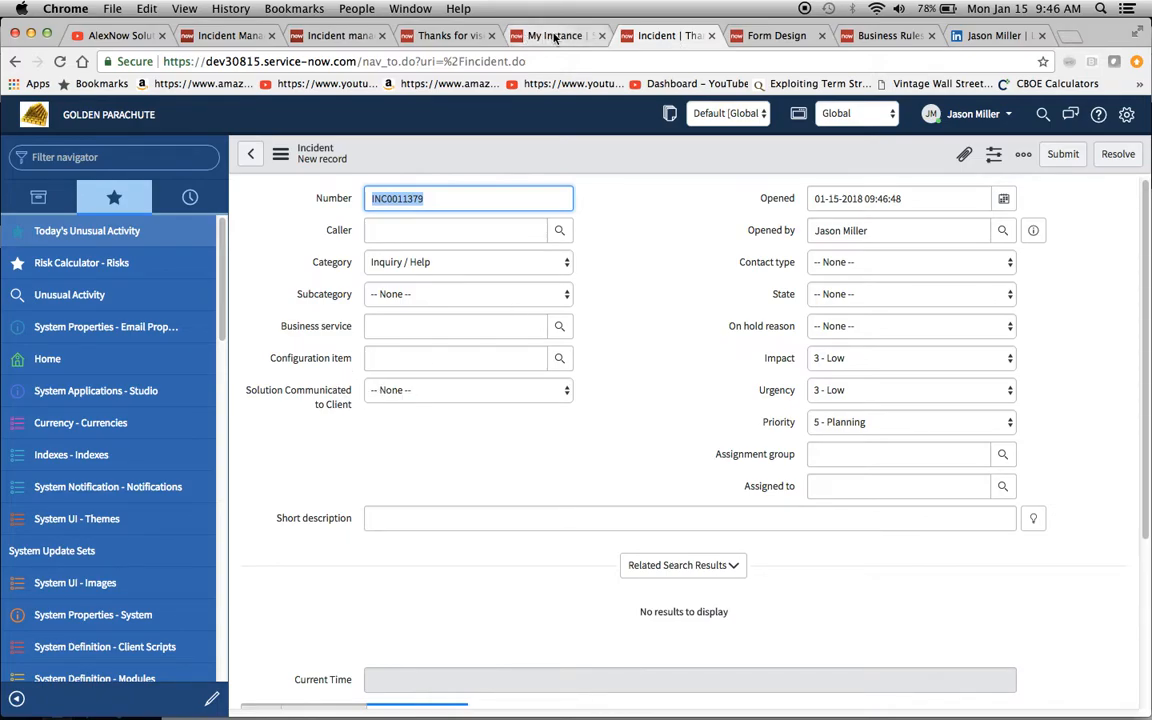
Step: Check the column name of the Solution Communicated to Client field in its Form Design properties
left_click(776, 36)
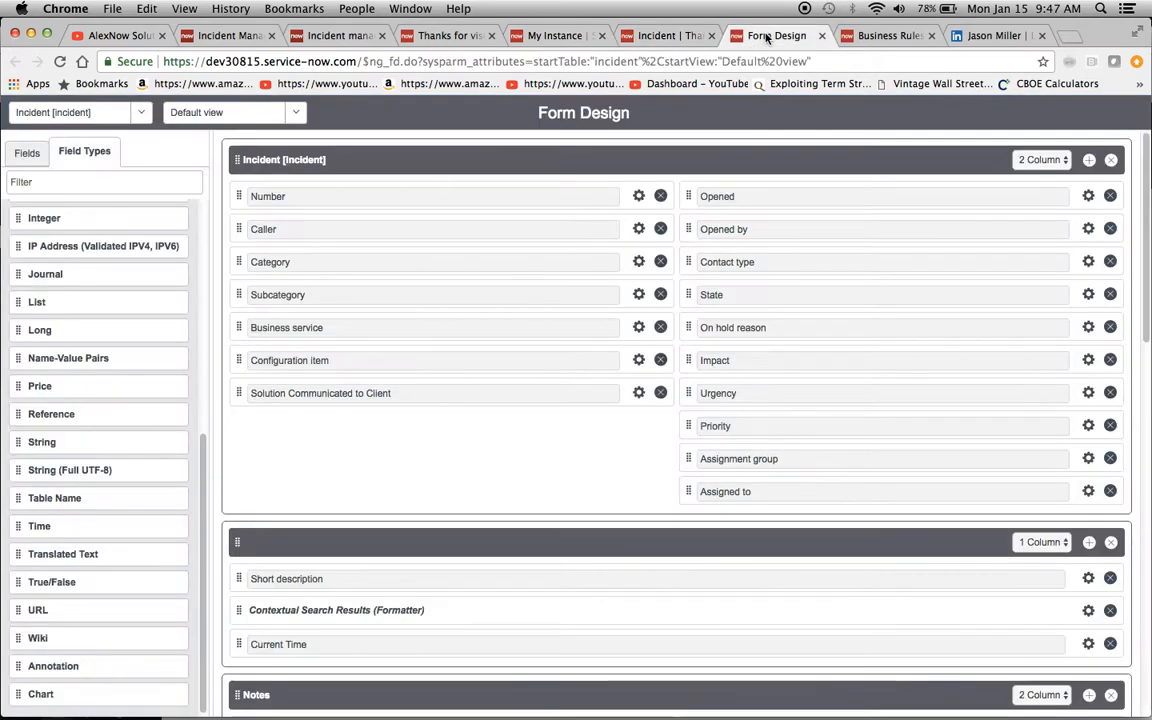
left_click(639, 393)
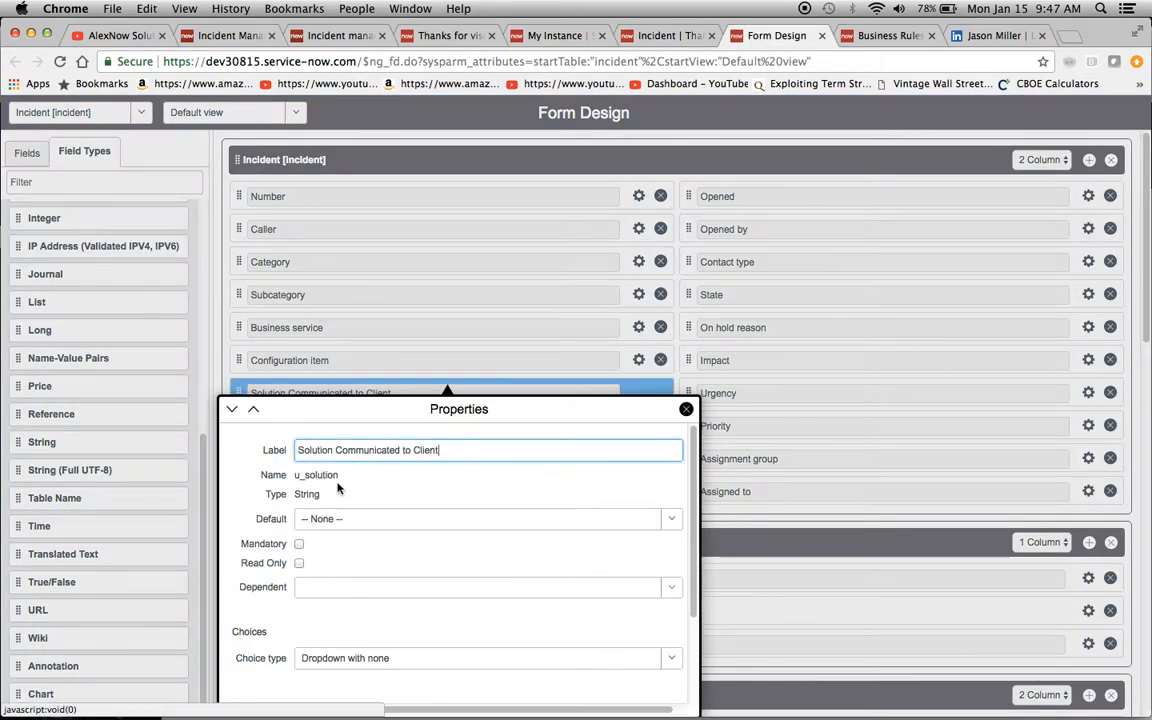
left_click(325, 474)
left_click(300, 476)
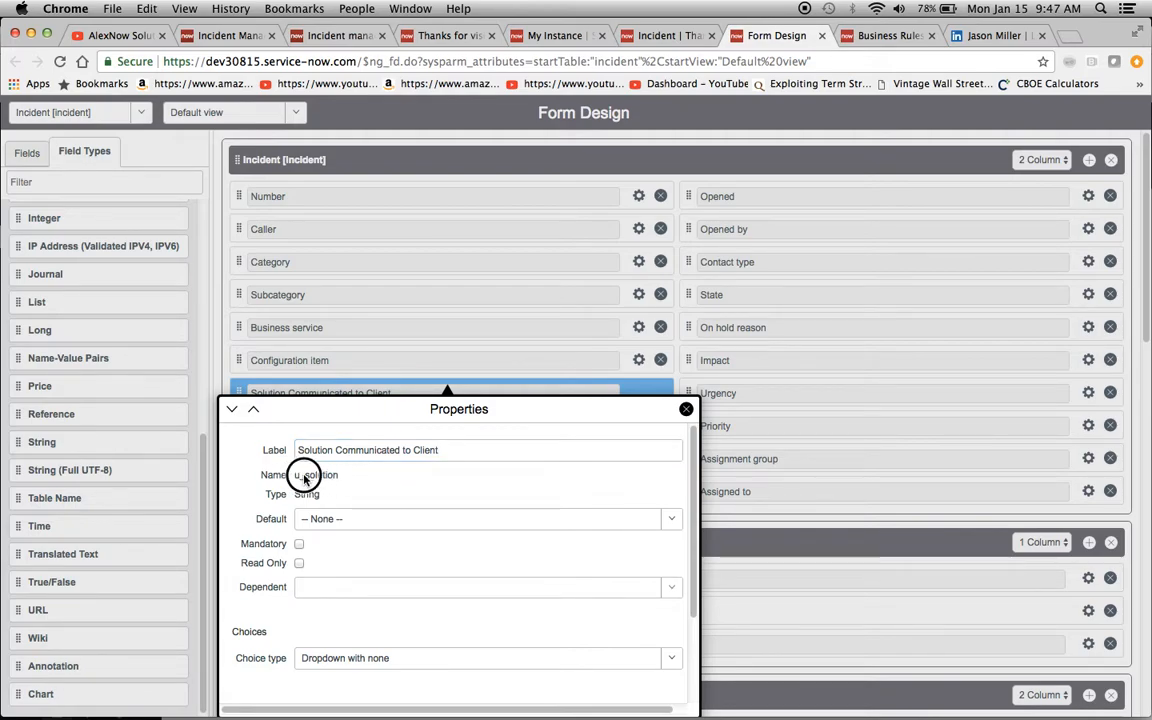
left_click(686, 410)
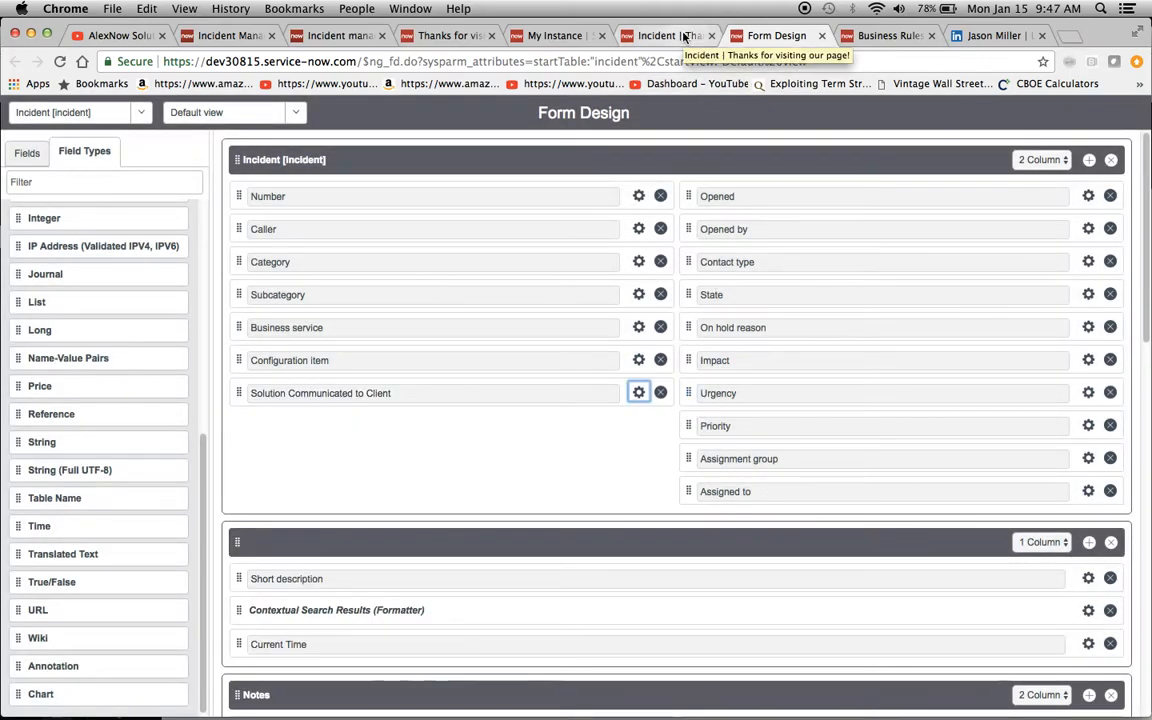
Step: Append u_solution to the list of attributes copied from the originating incident in Incident Properties and save the properties
left_click(412, 38)
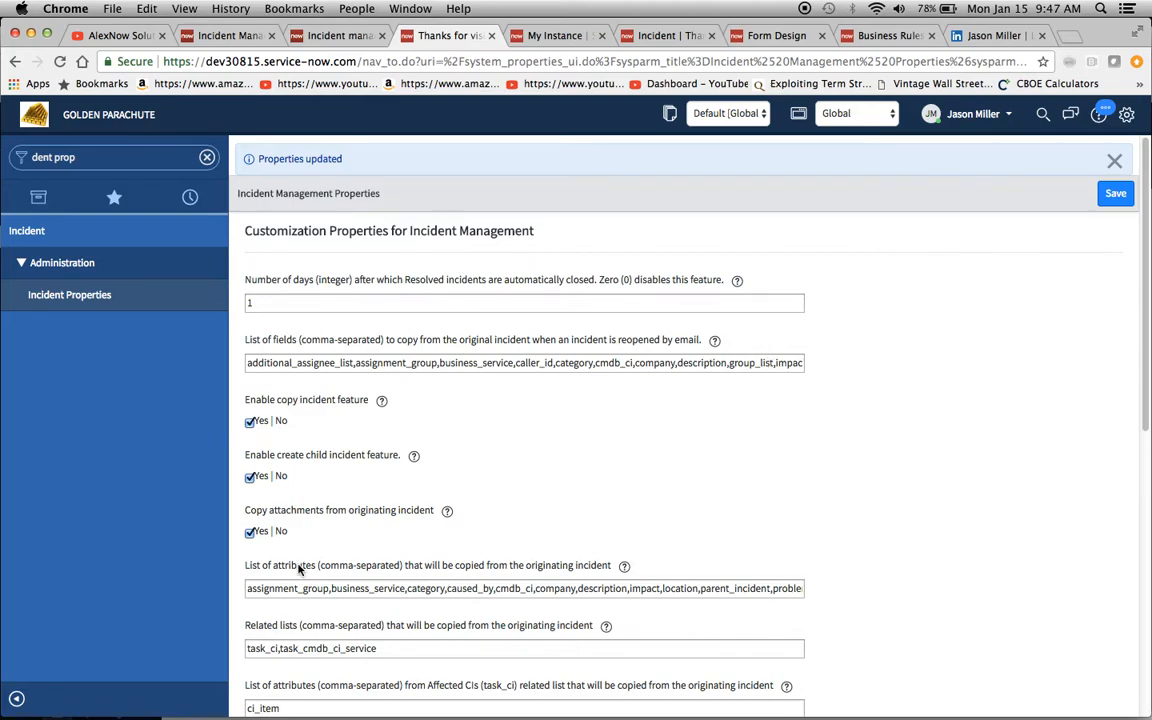
scroll(444, 520, "down", 3)
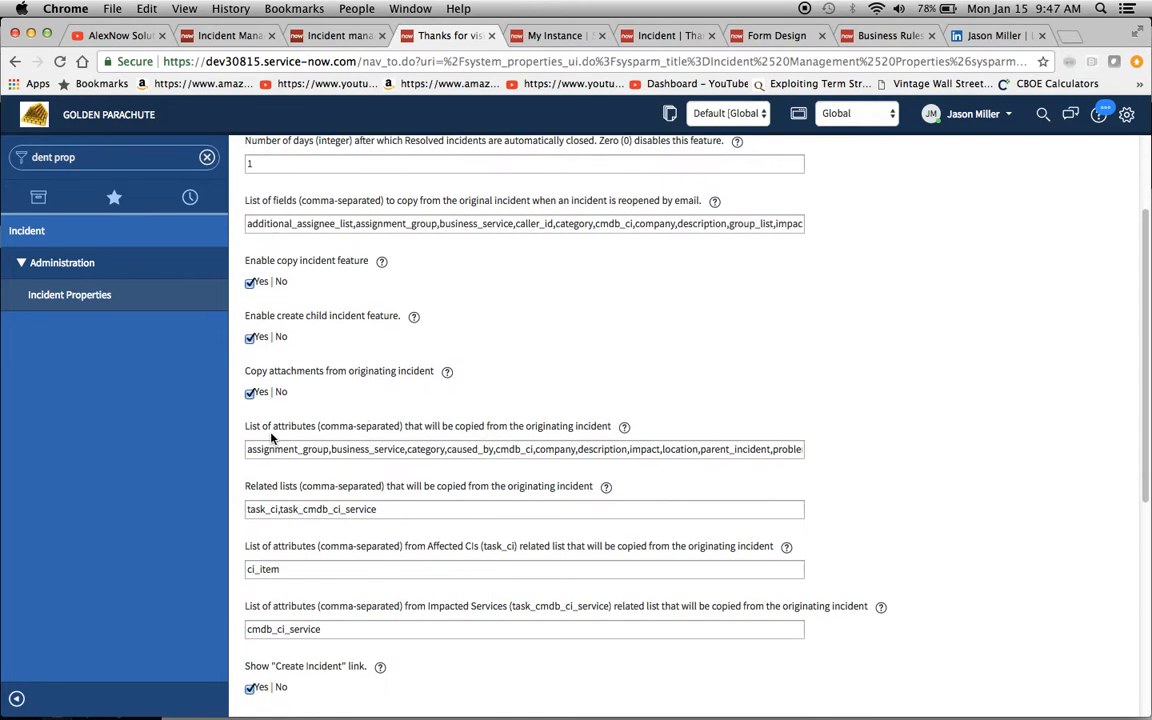
left_click_drag(770, 450, 839, 451)
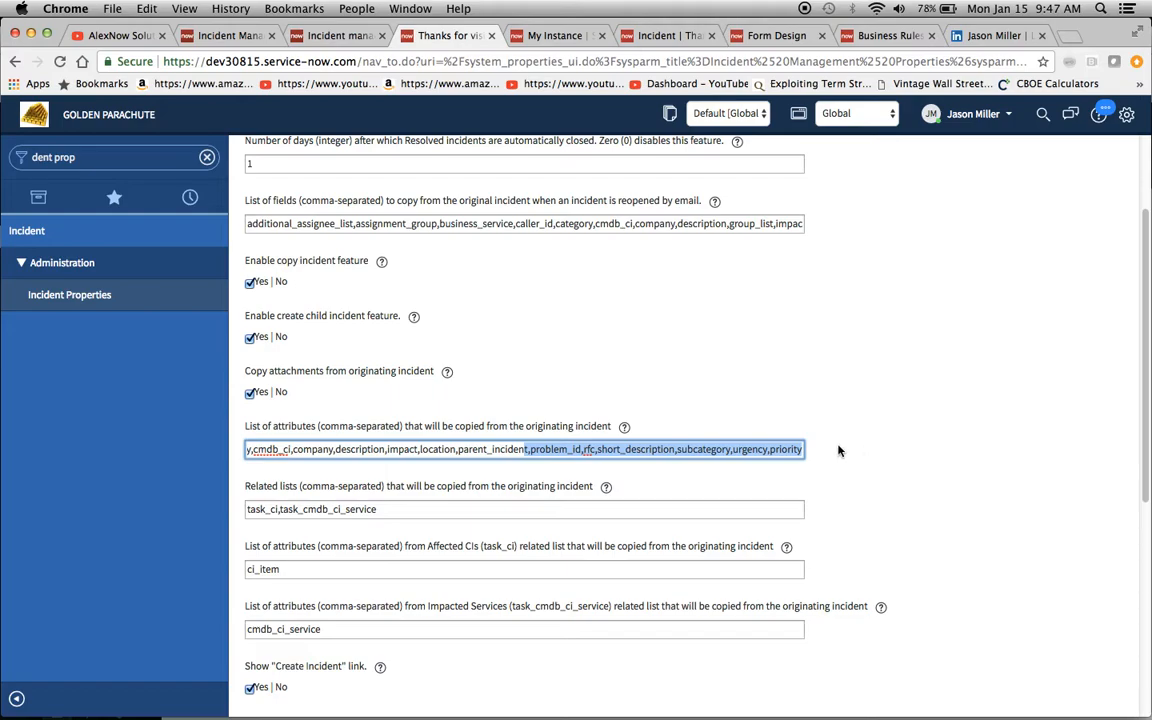
left_click(794, 450)
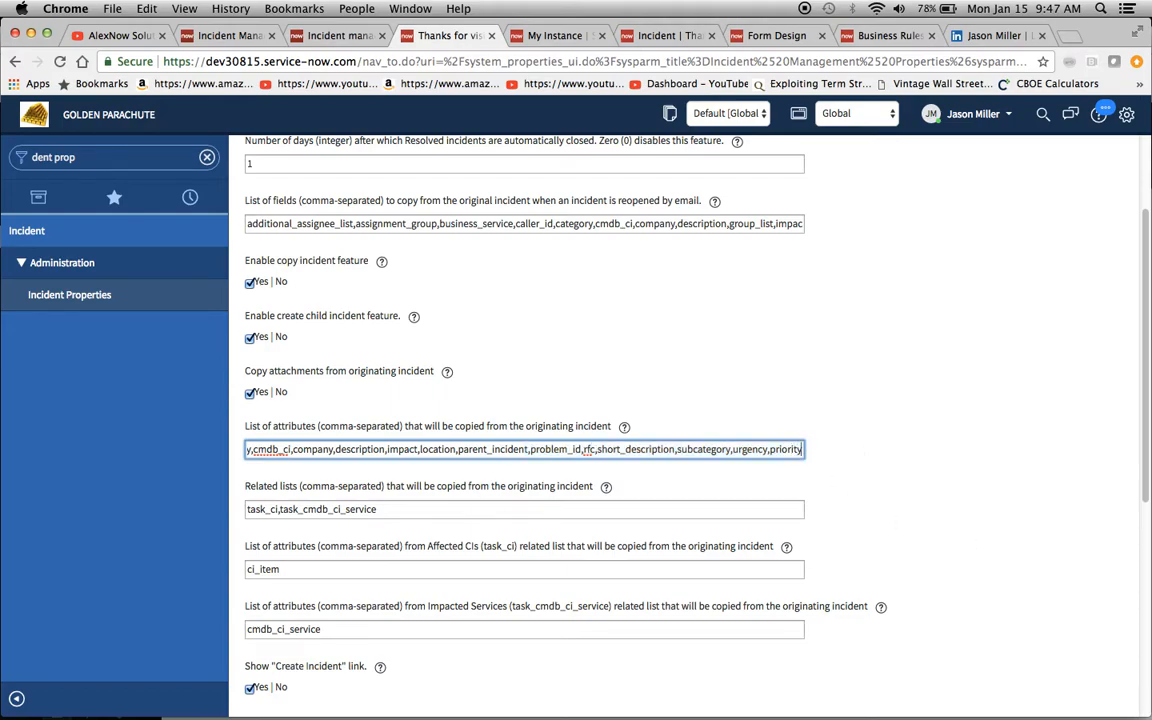
type(",")
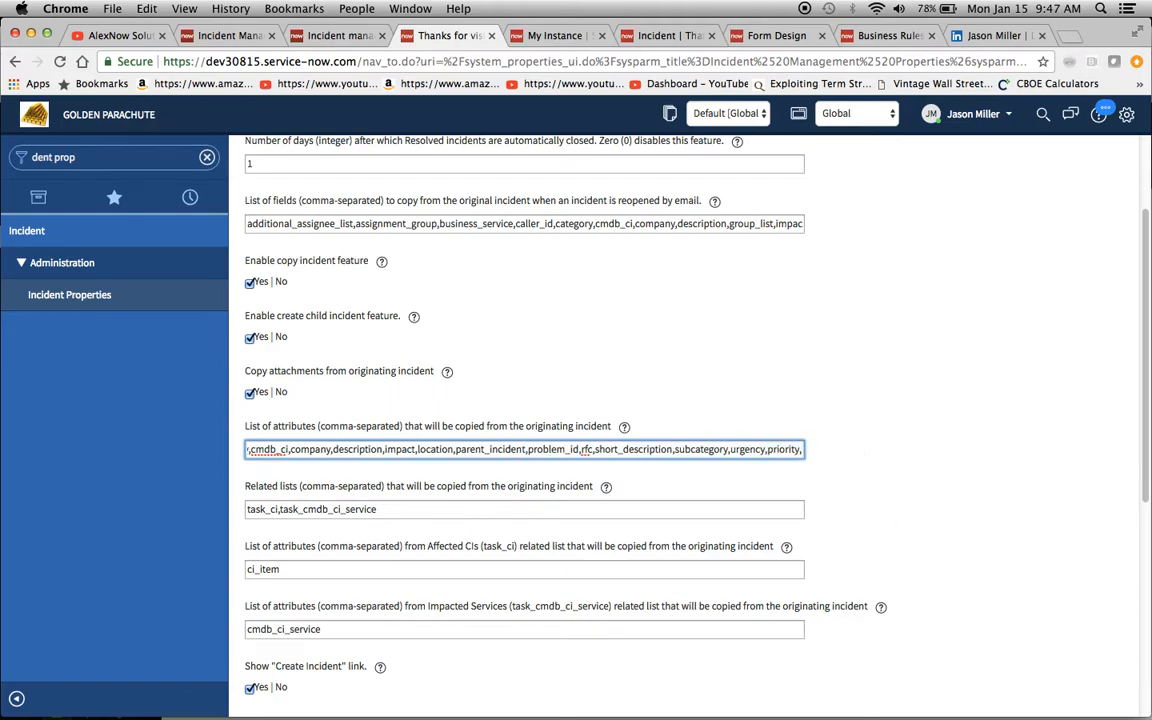
type("u_solution")
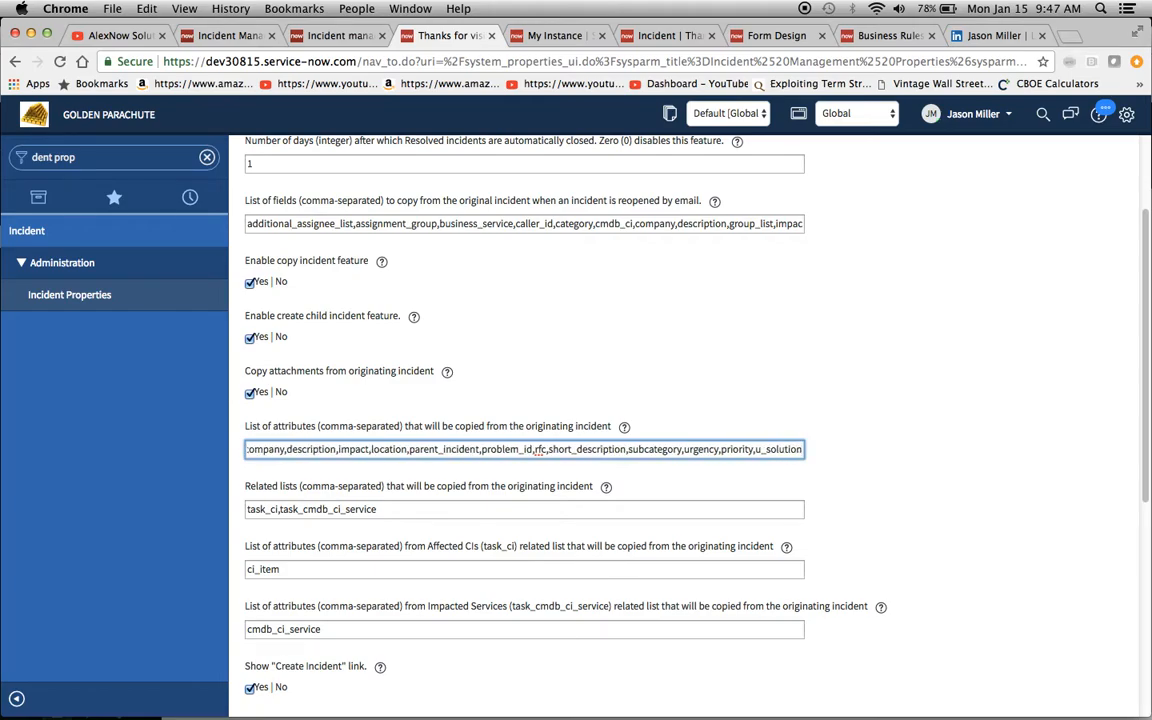
key("Return")
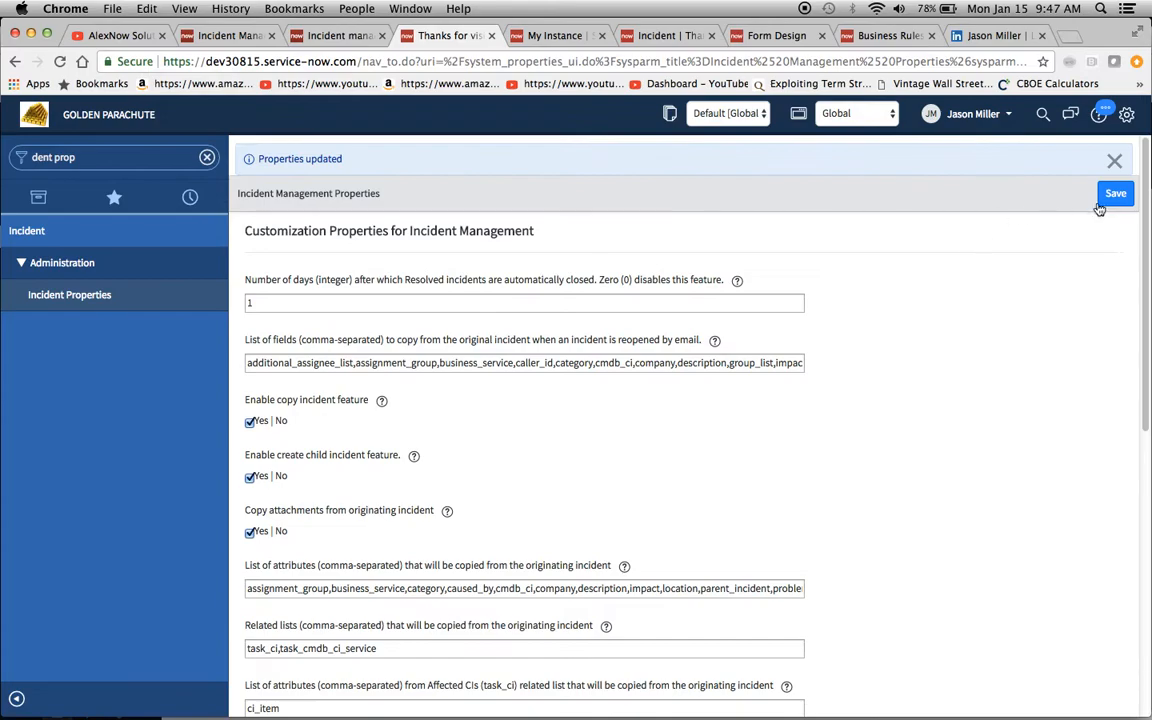
left_click(1115, 195)
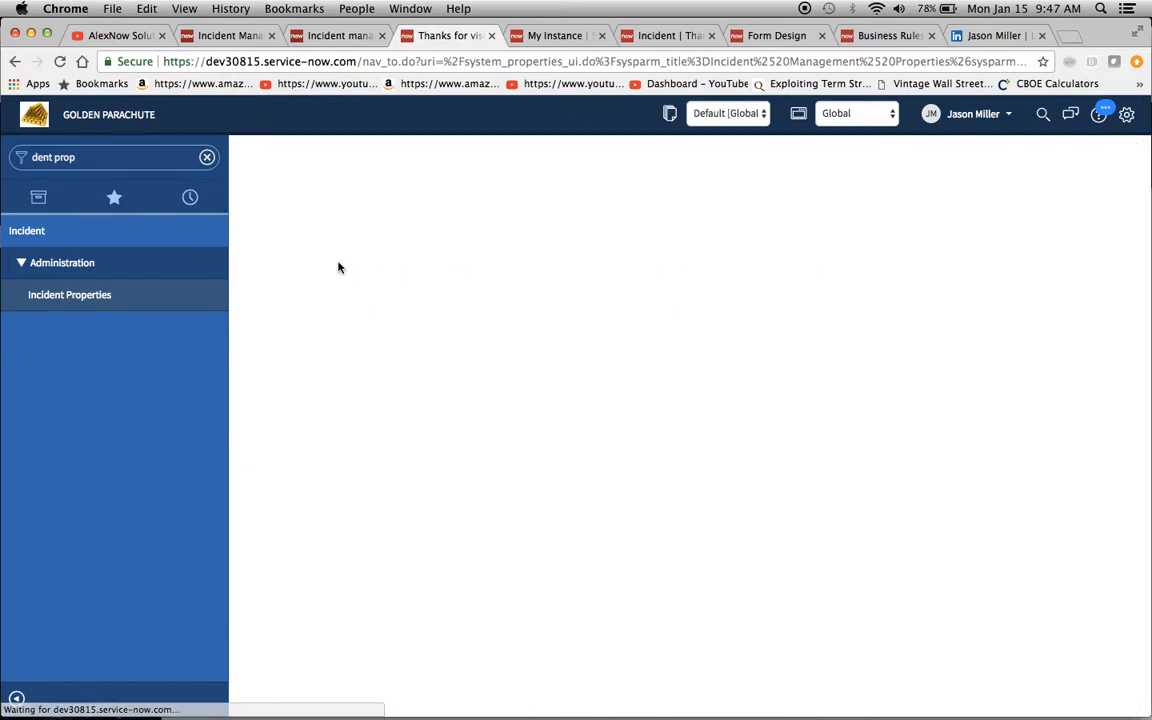
Step: Set Solution Communicated to Client to Yes on the new incident form and save the record
left_click(655, 36)
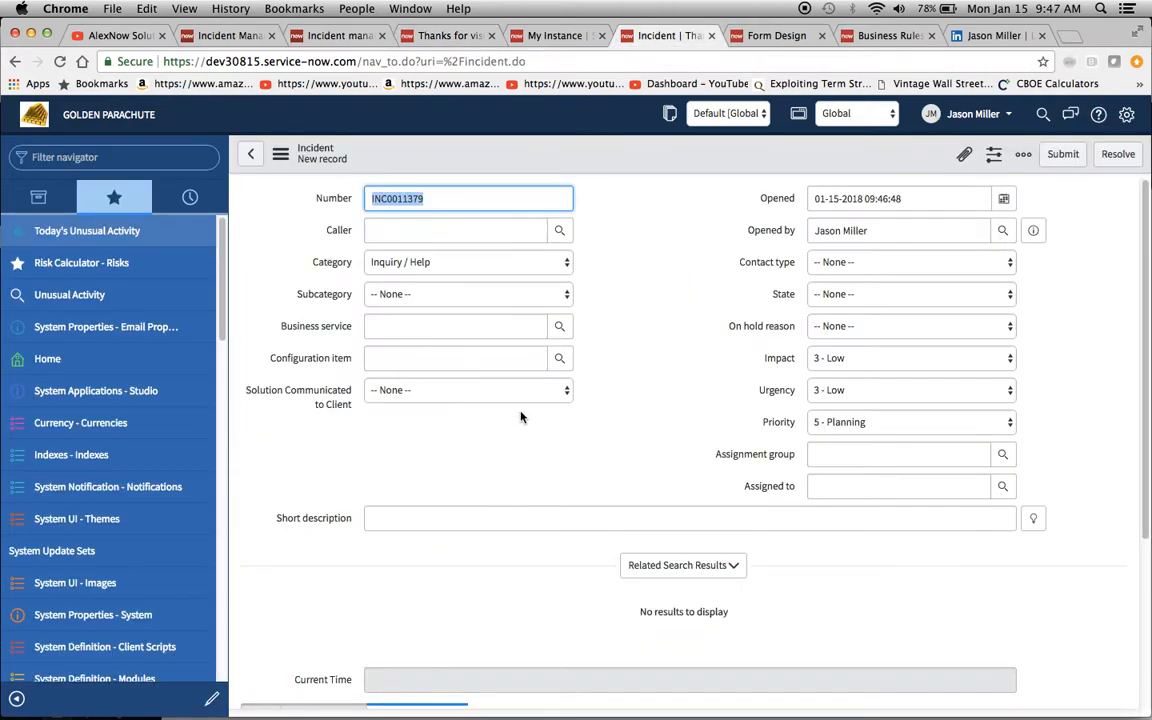
left_click(555, 390)
left_click(537, 418)
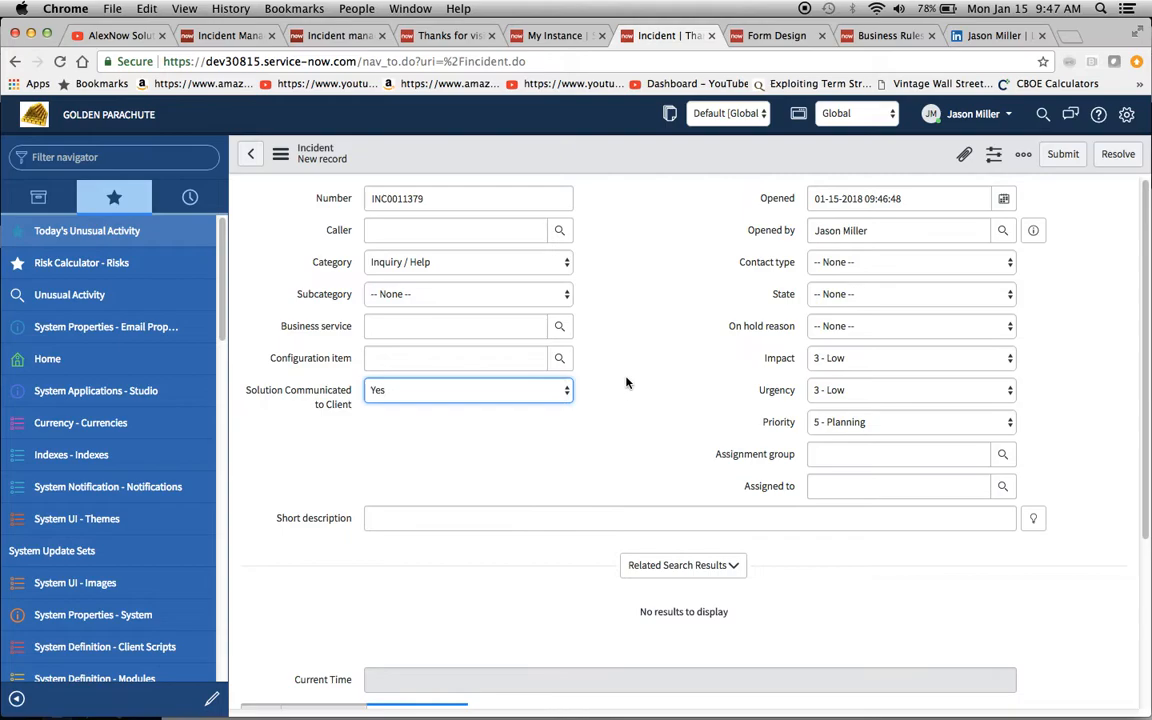
left_click(280, 154)
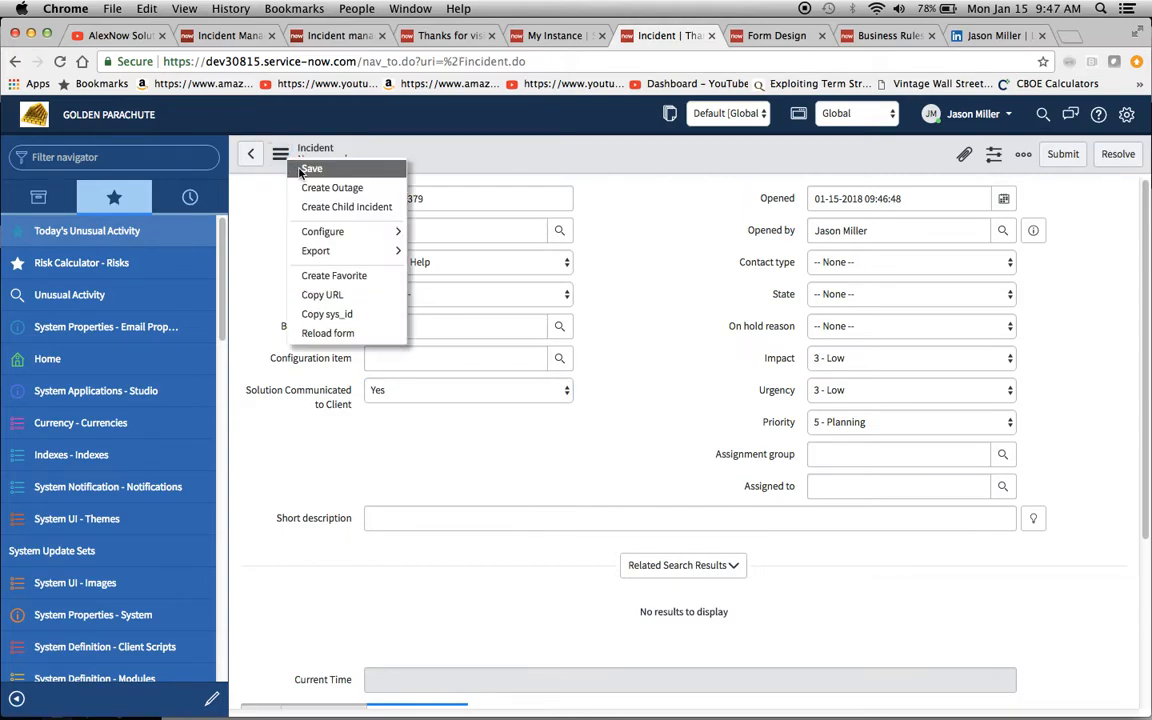
left_click(299, 171)
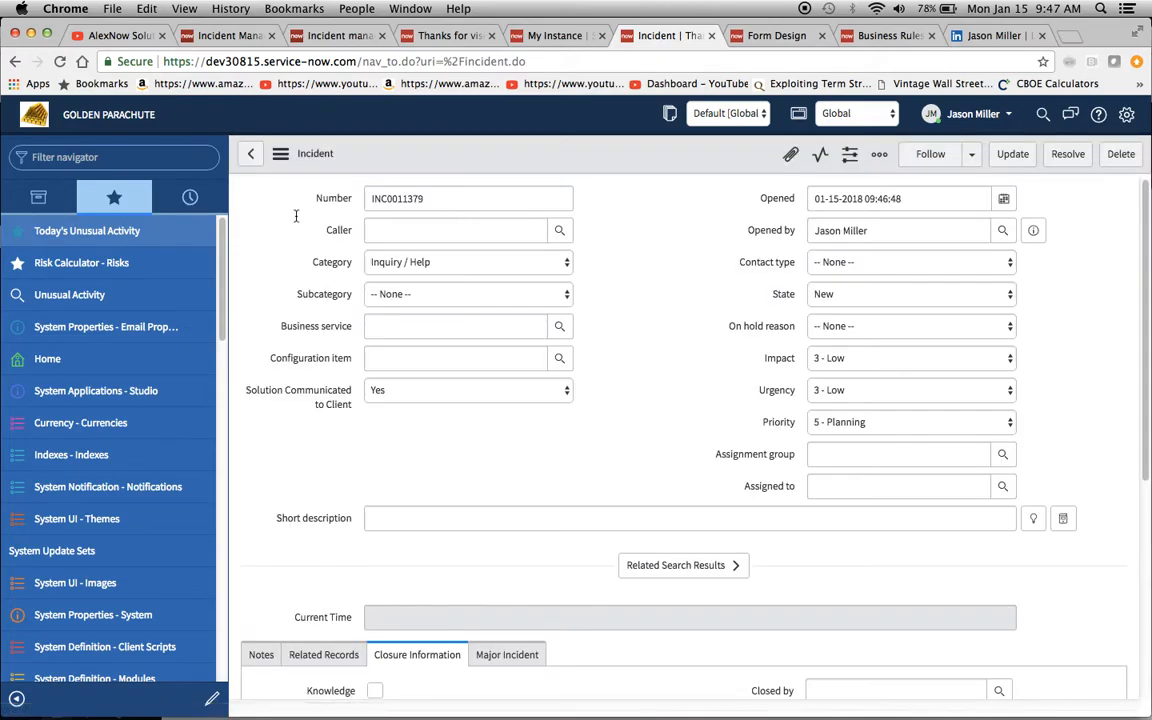
Step: Use Copy Incident on the saved record to create another incident
left_click(280, 155)
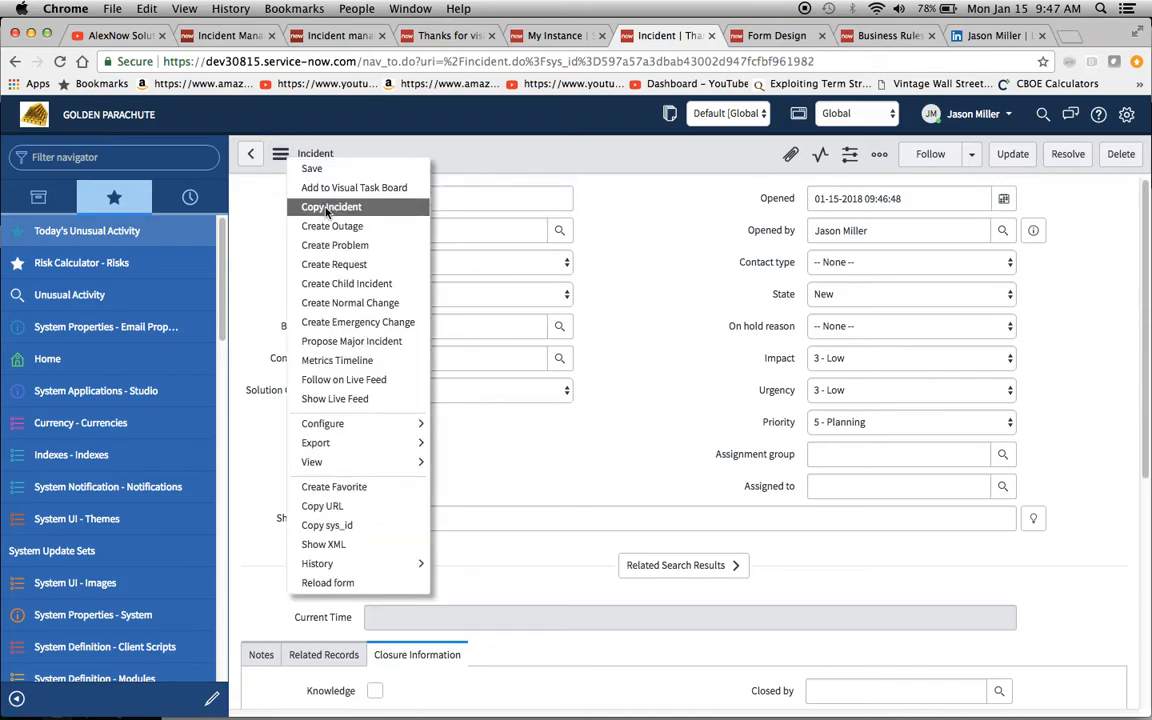
key("Escape")
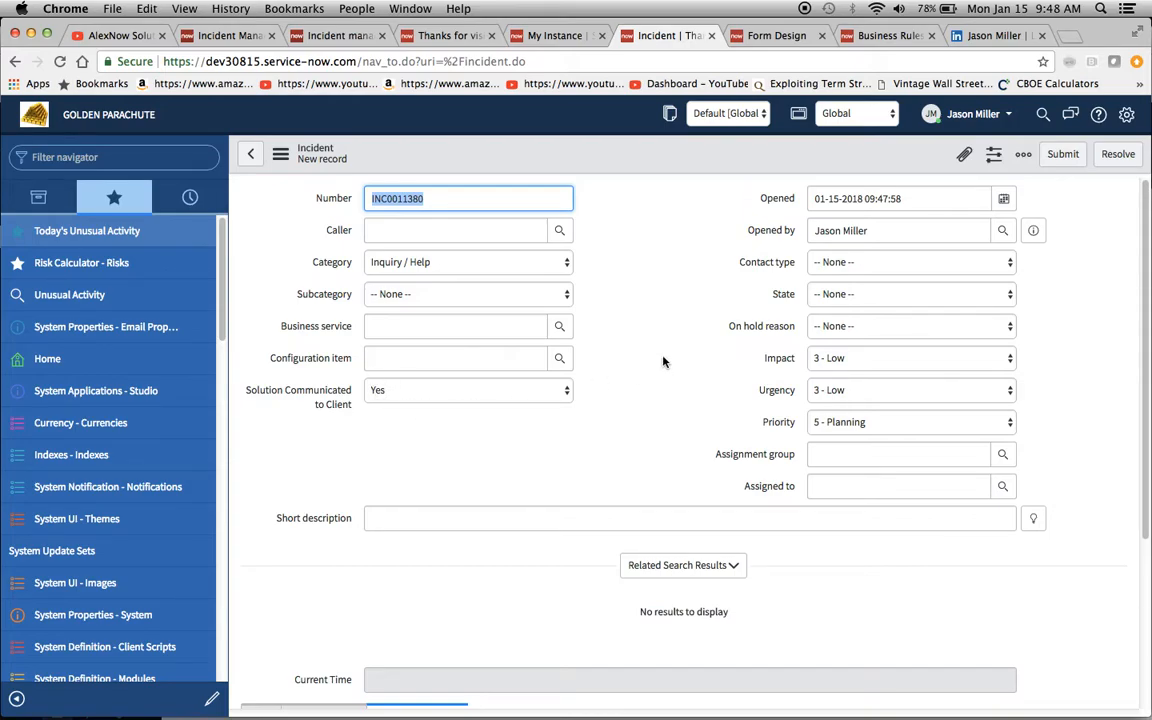
Step: Add a True/False field below Solution Communicated to Client in the Incident form design
left_click(776, 36)
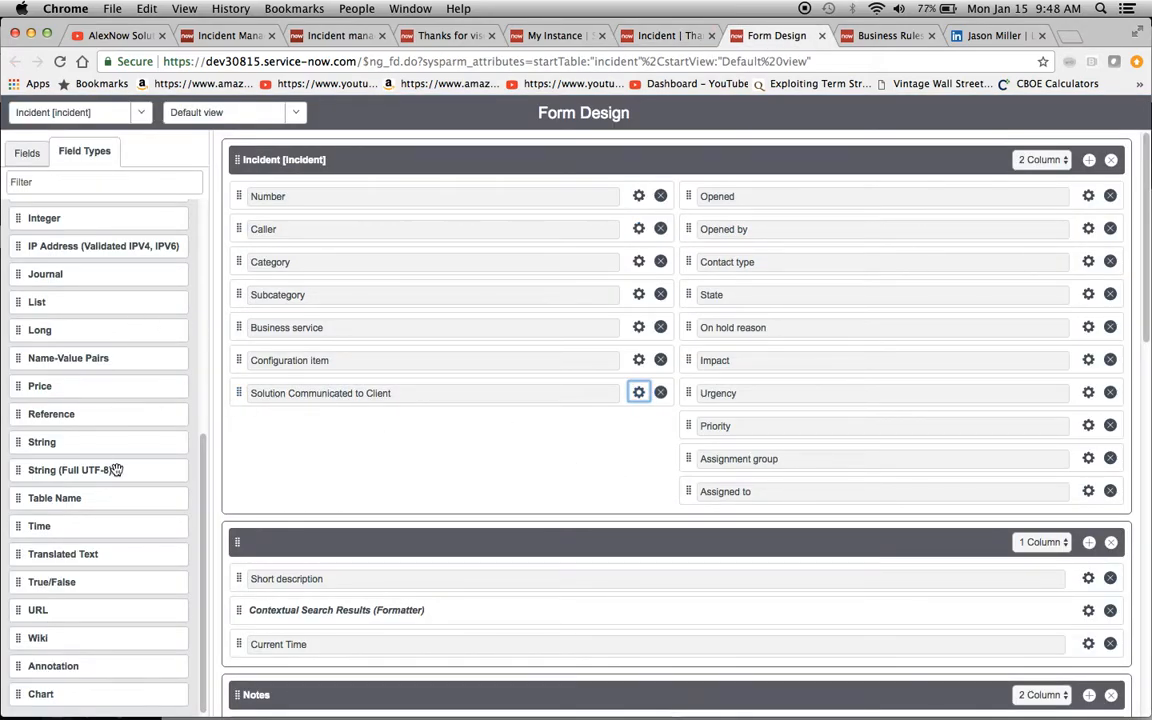
scroll(116, 469, "down", 1)
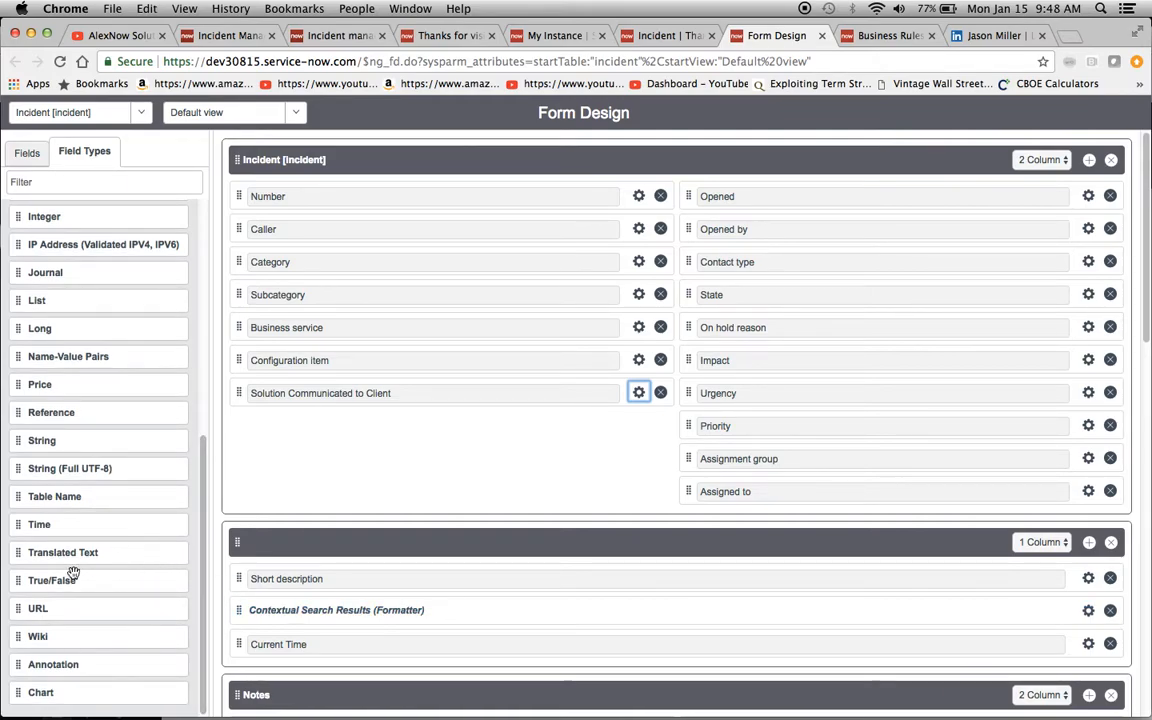
mouse_move(41, 581)
left_mouse_down()
mouse_move(22, 580)
mouse_move(44, 584)
left_mouse_up()
left_click(23, 153)
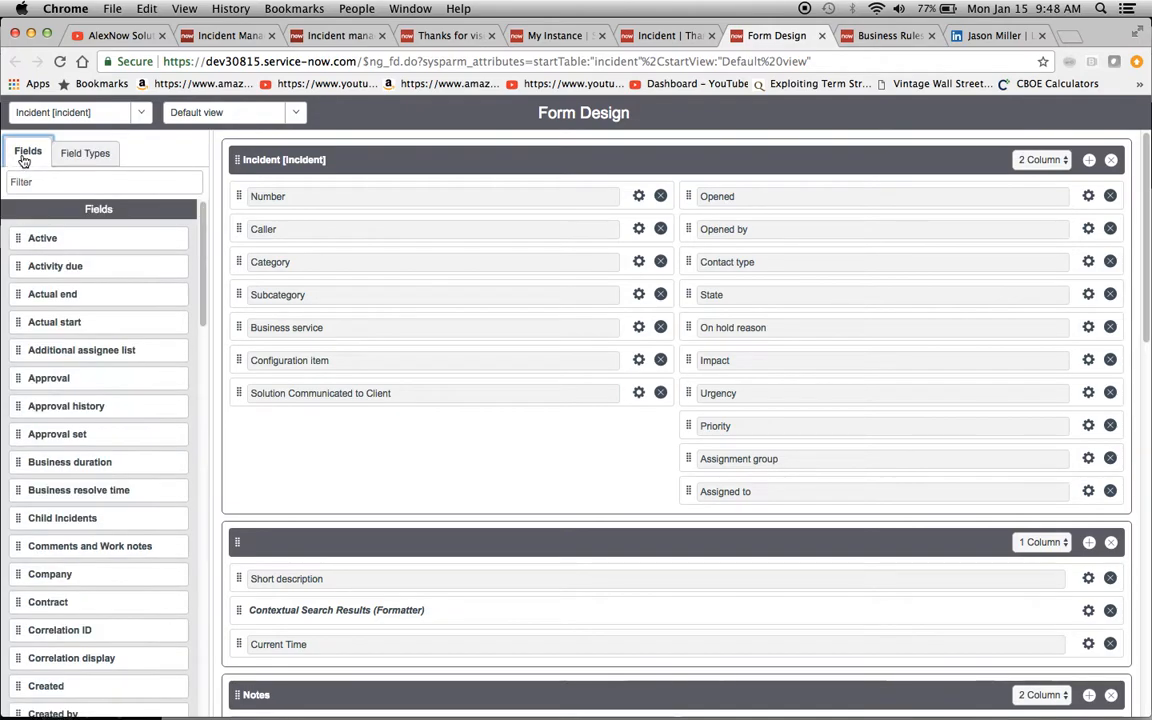
left_click(85, 153)
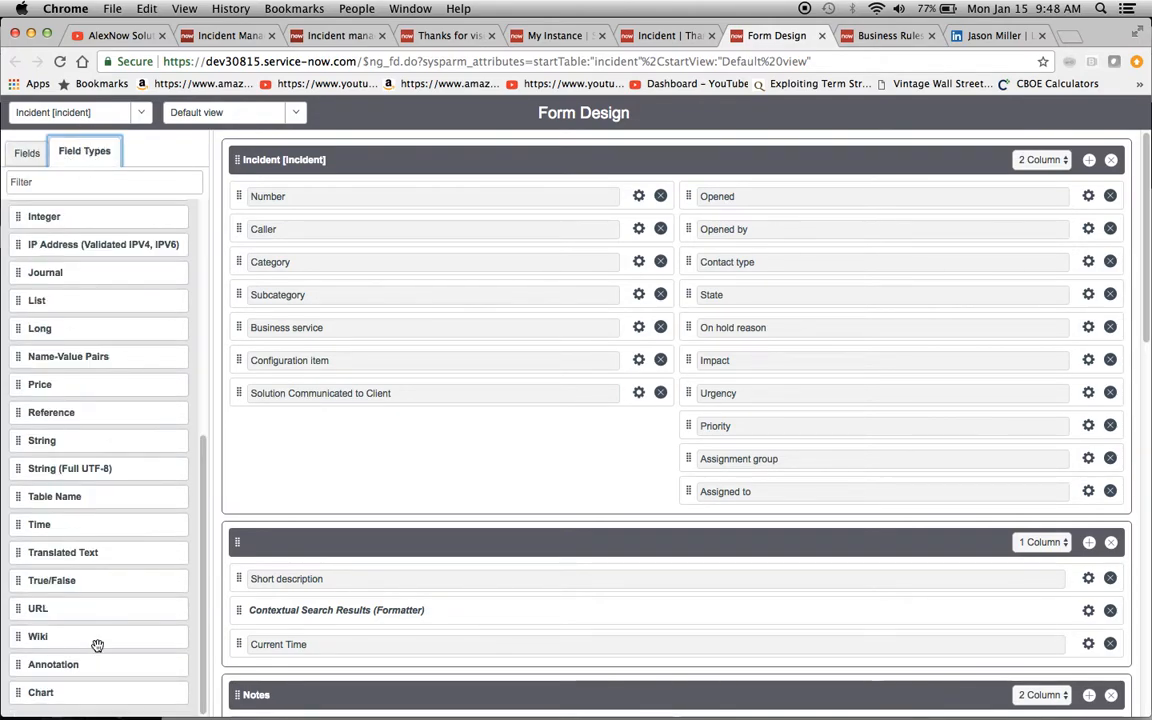
left_click_drag(35, 584, 353, 425)
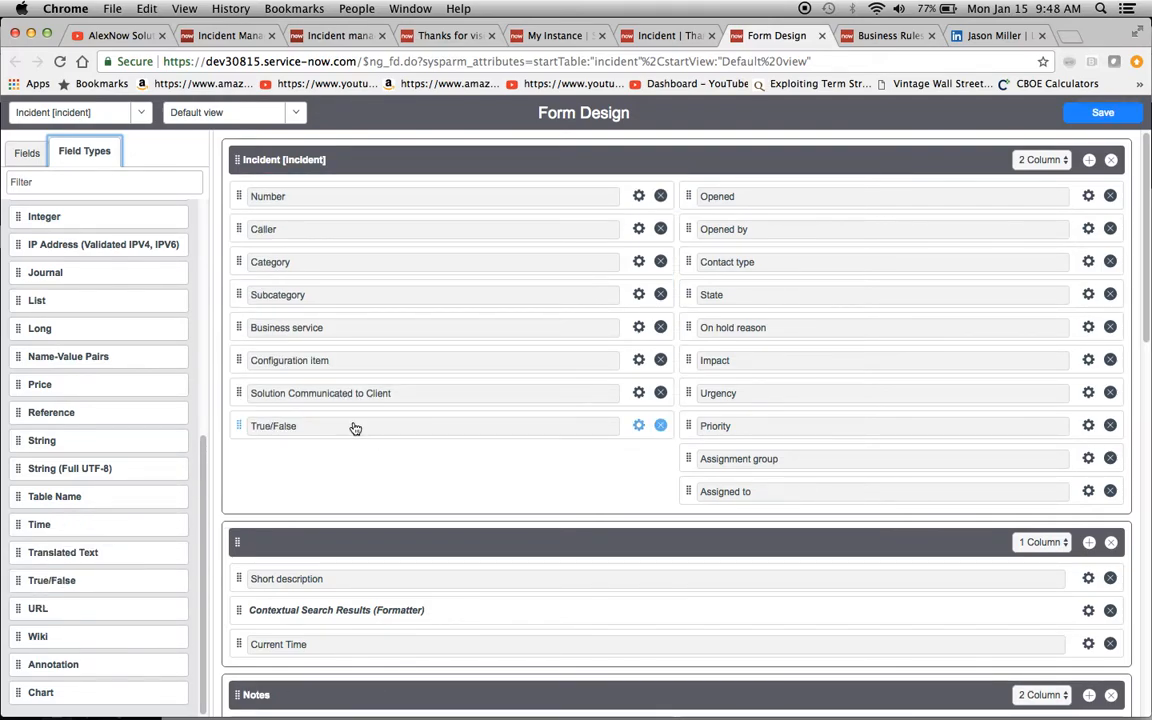
Step: Label the added True/False field "Assisted by KB" and set its name to assist_kb
left_click(639, 427)
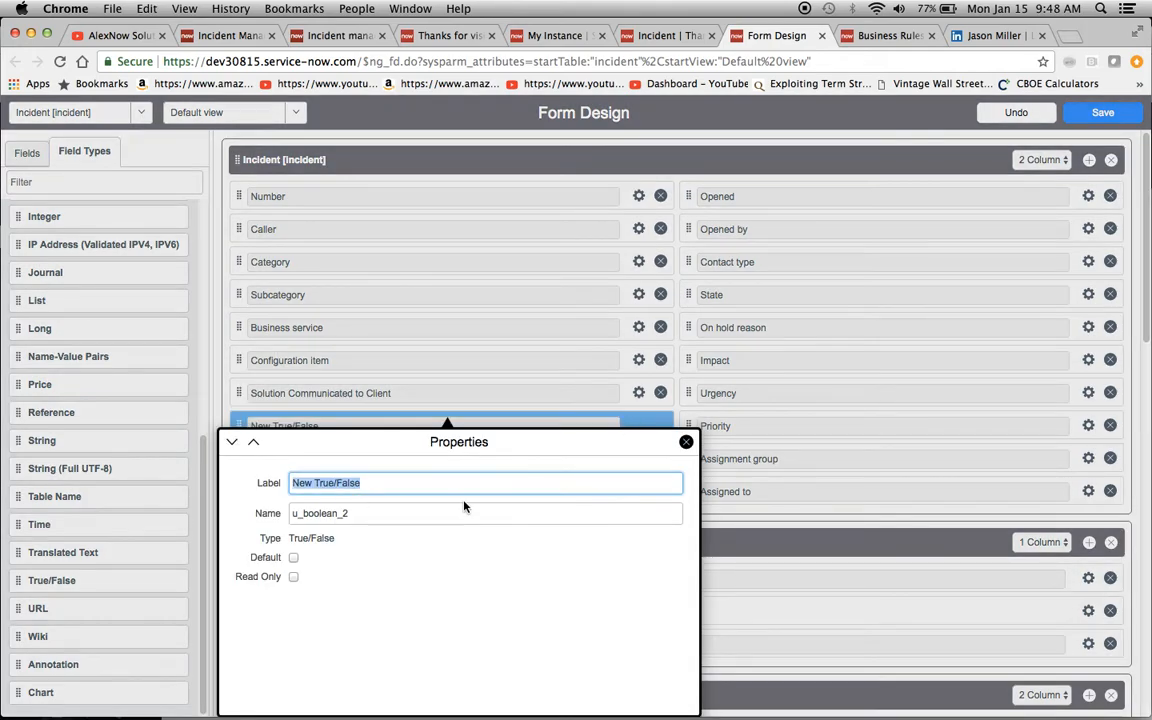
key("BackSpace")
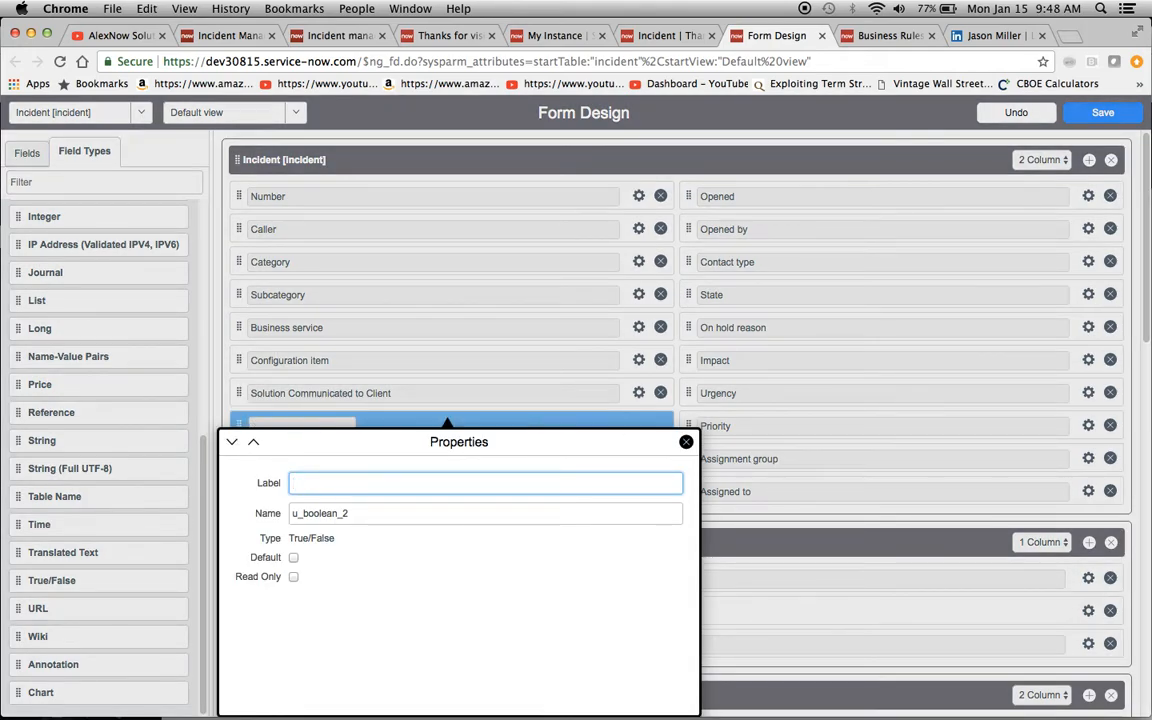
type("Assiste")
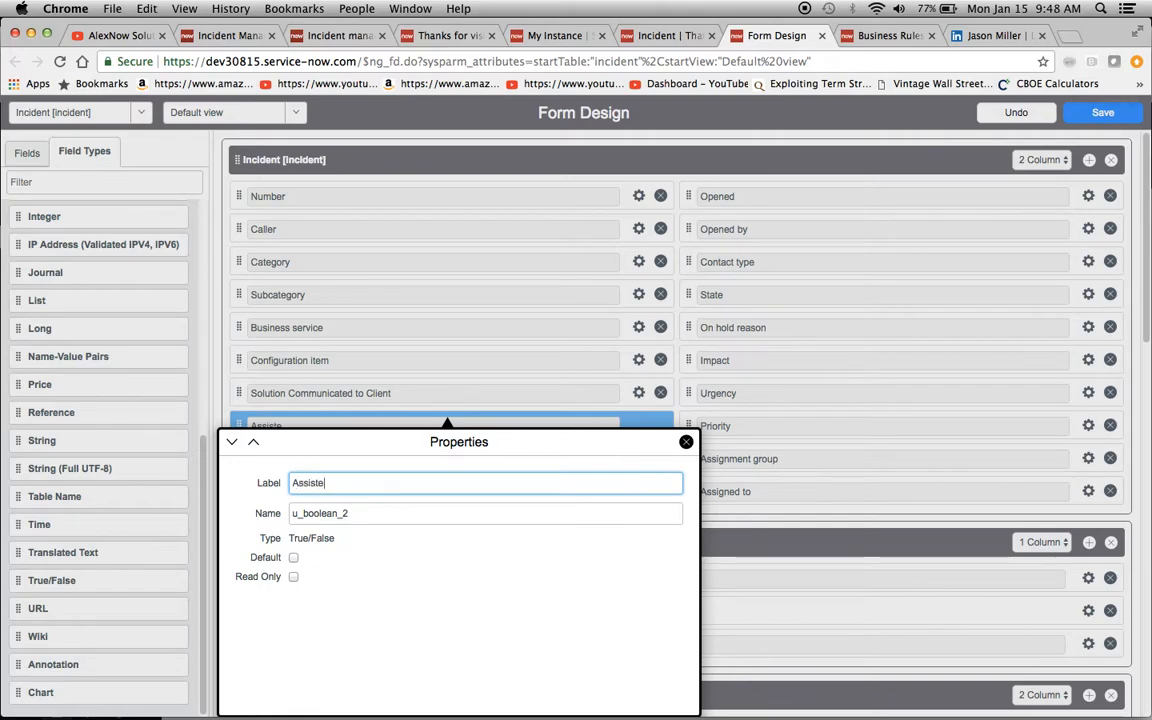
type("d by KN")
key("BackSpace")
key("BackSpace")
key("BackSpace")
key("BackSpace")
key("BackSpace")
type("KB")
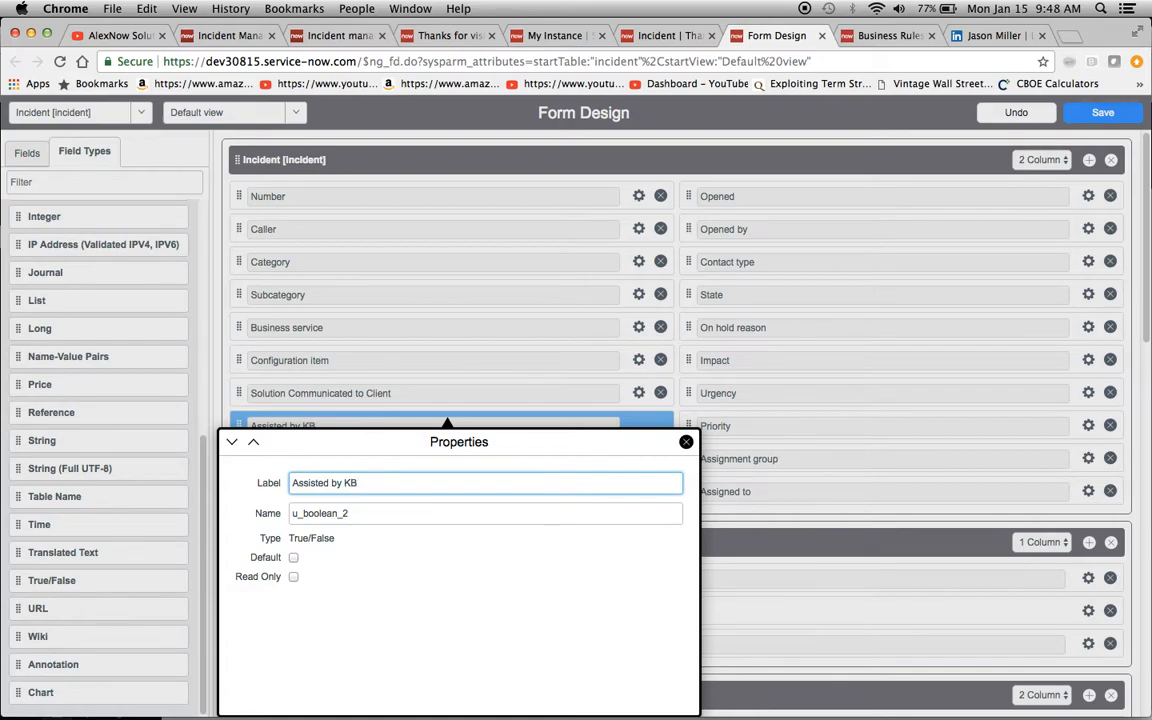
double_click(386, 513)
type("assist_kb")
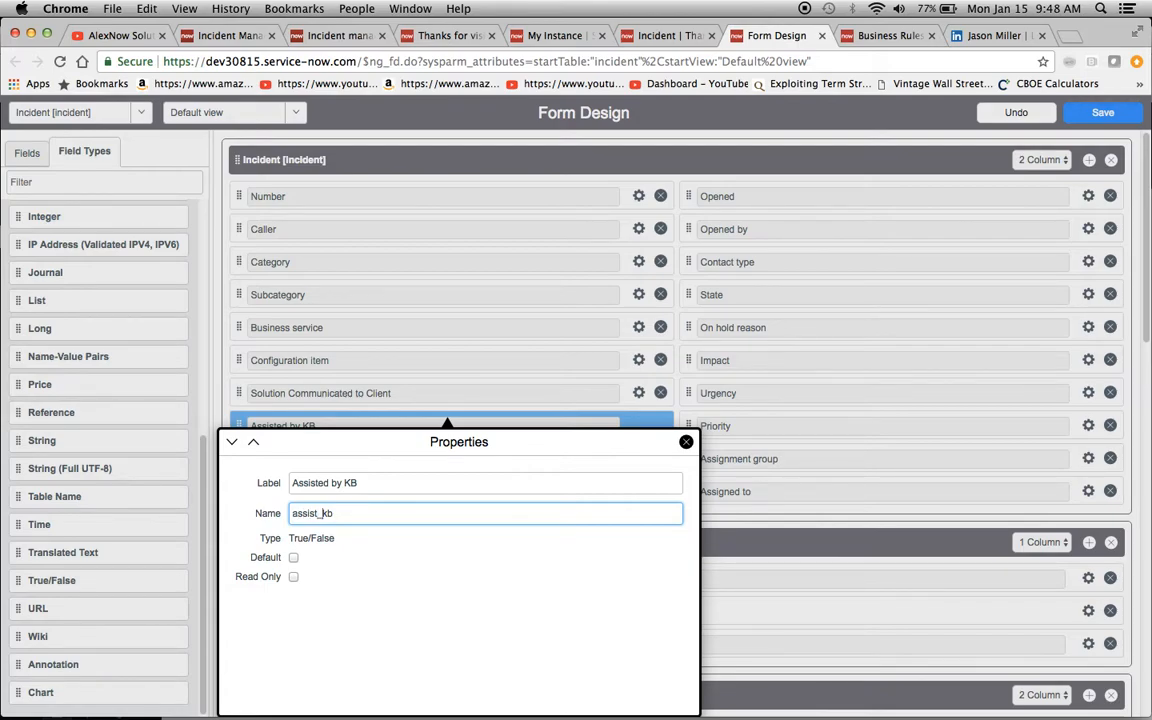
Step: Copy the new field's name, close its properties and save the form design
key("shift+Left")
key("shift+Left")
key("shift+Left")
key("shift+Left")
key("shift+Left")
key("shift+Left")
key("shift+Left")
key("shift+Left")
key("shift+Left")
key("super+c")
left_click(686, 443)
left_click(1101, 116)
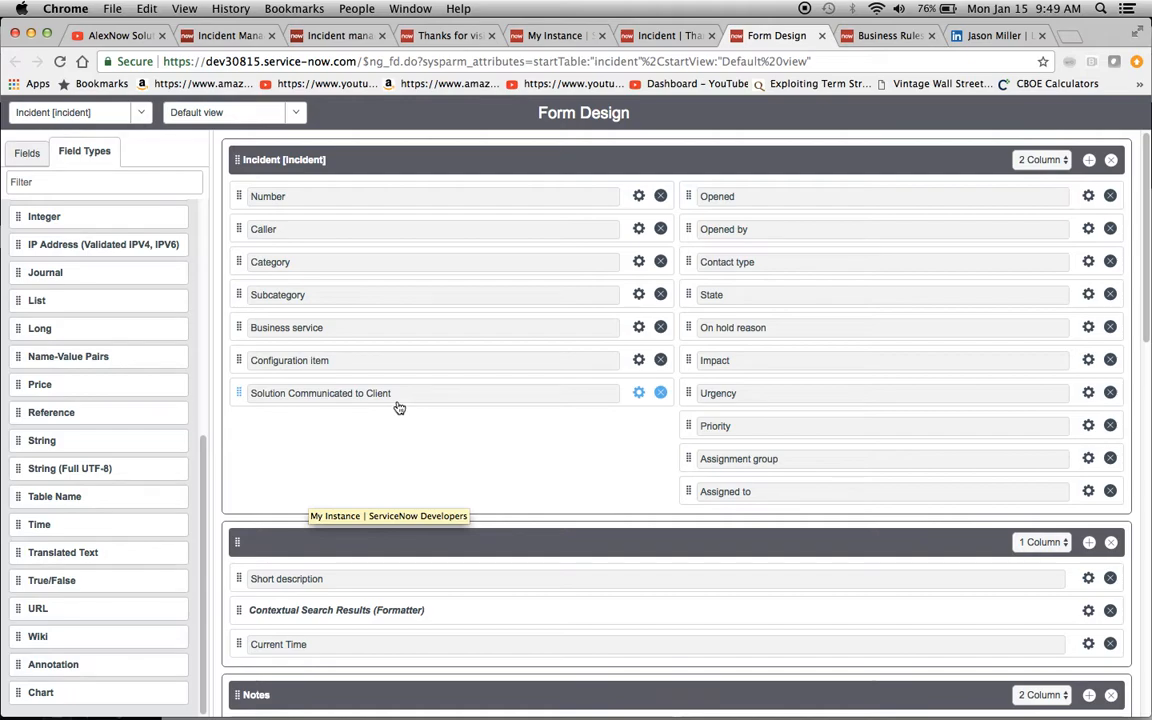
Step: Review the Dictionary Entries in the incident table's configurations and enter "incident." in the navigator filter
left_click(893, 43)
scroll(617, 321, "up", 5)
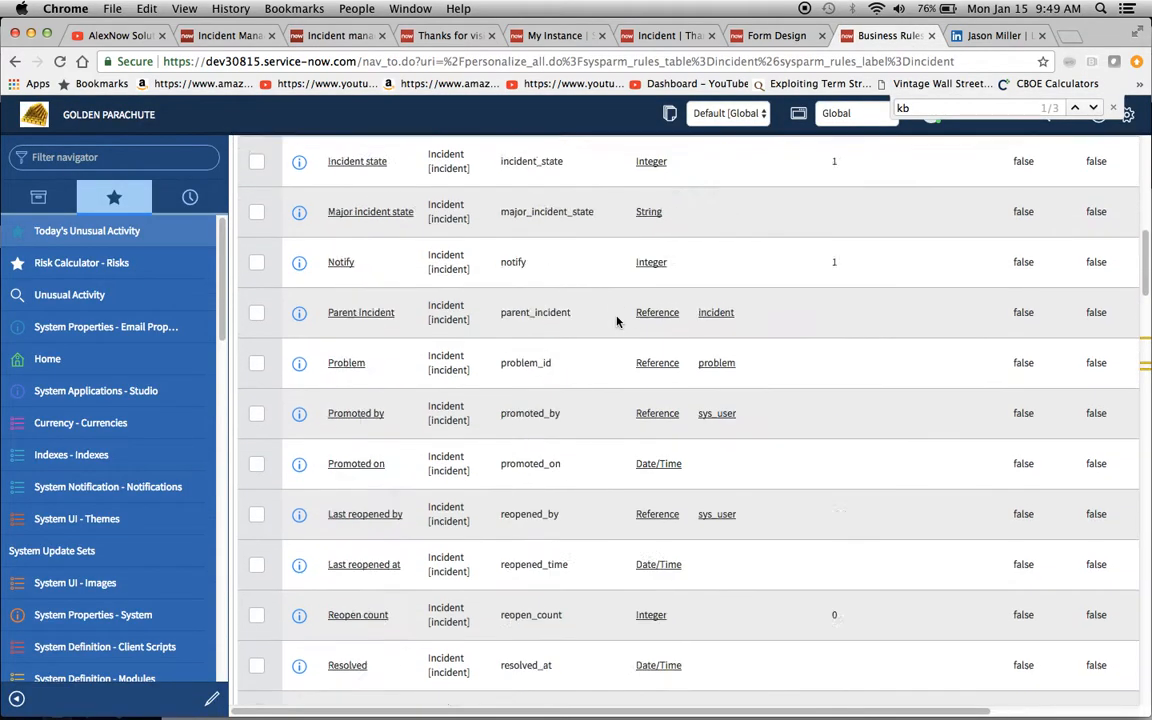
scroll(617, 321, "up", 5)
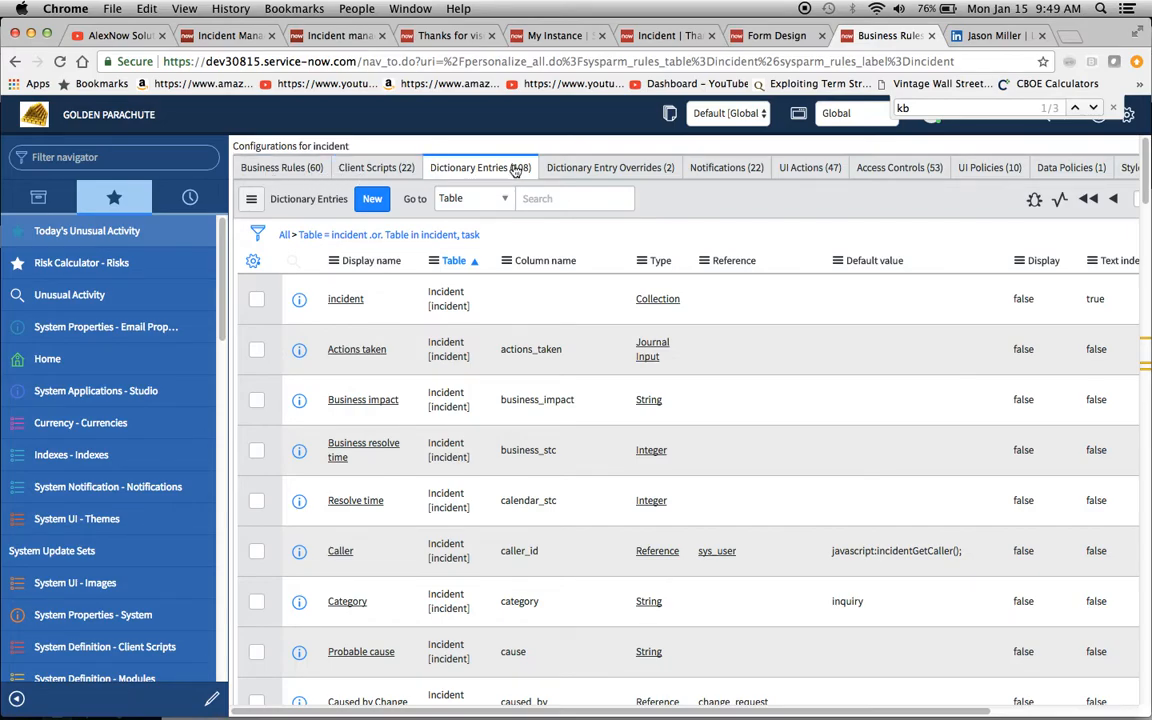
left_click(130, 161)
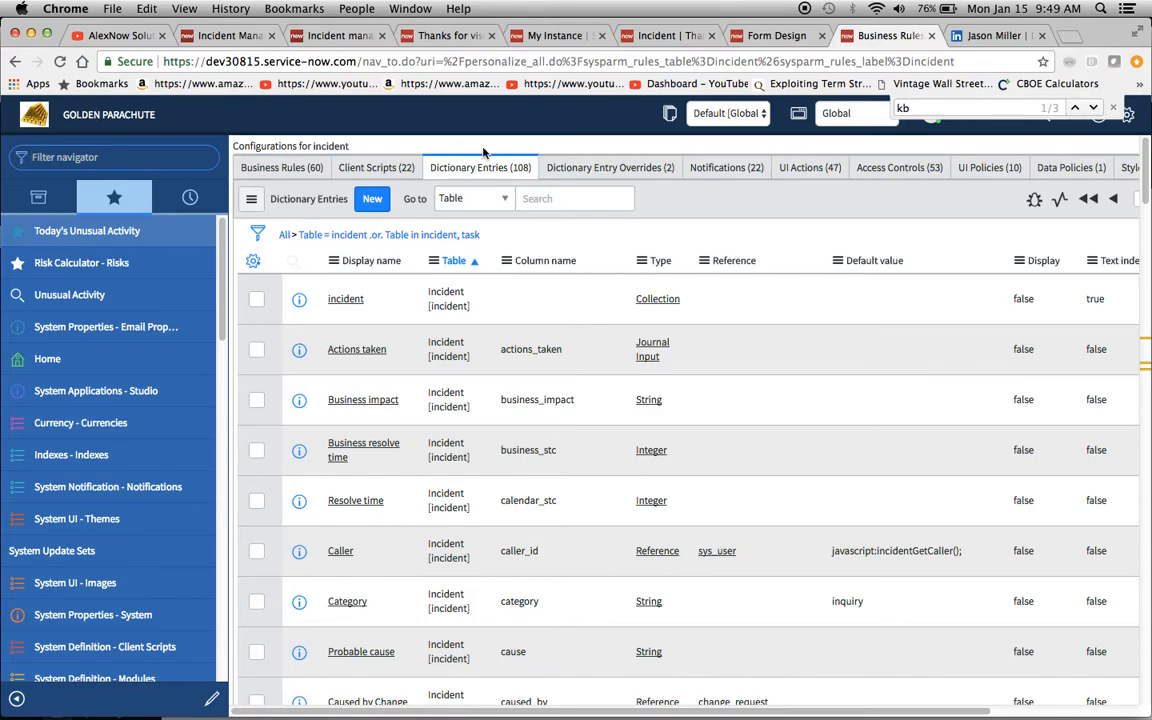
type("incident.")
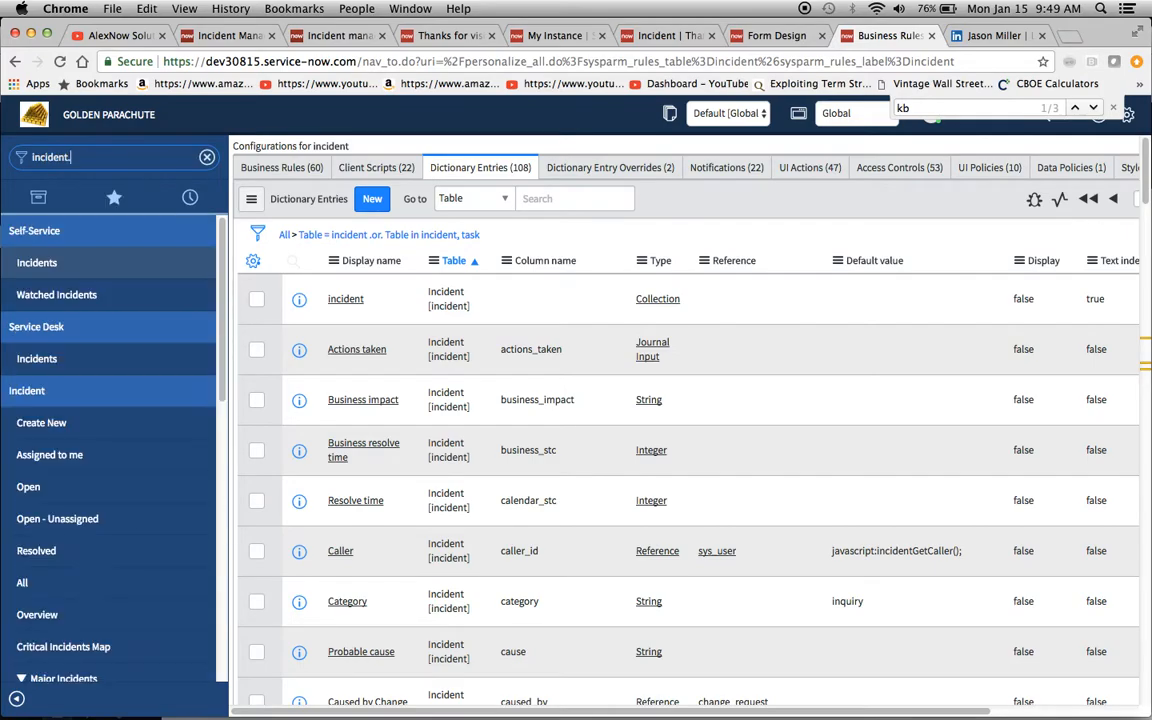
key("Return")
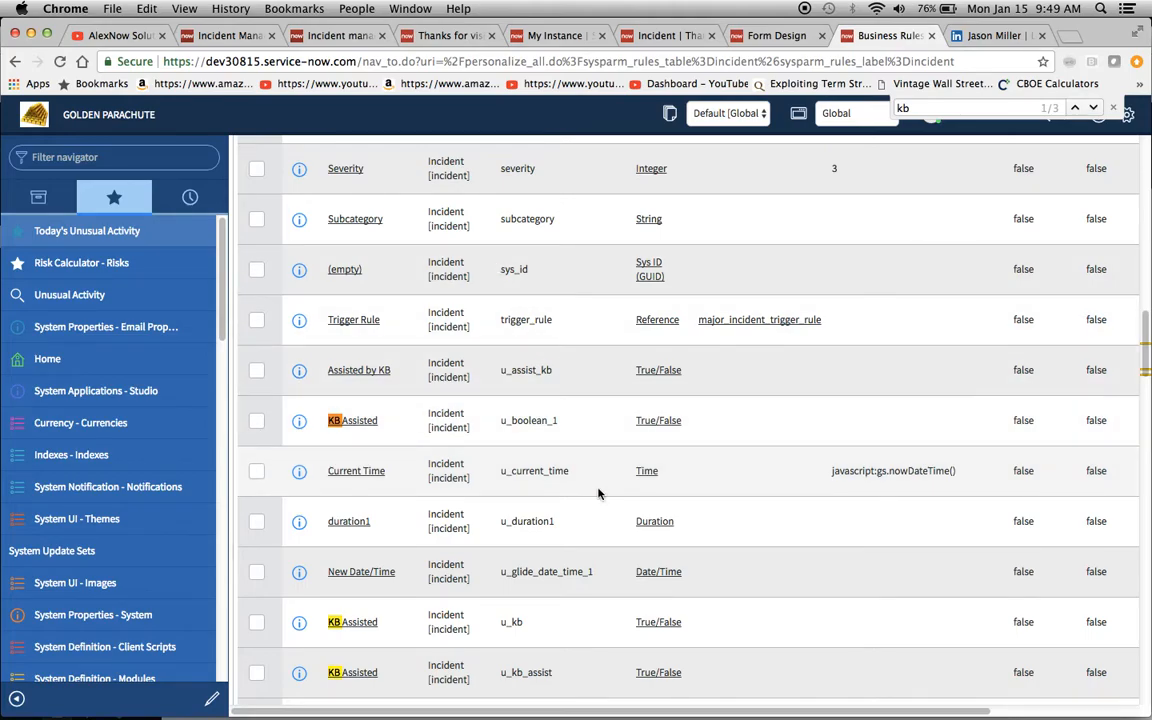
Step: Find and open the Assisted by KB entry in the incident dictionary list and select its column name
scroll(598, 492, "down", 4)
scroll(598, 492, "up", 3)
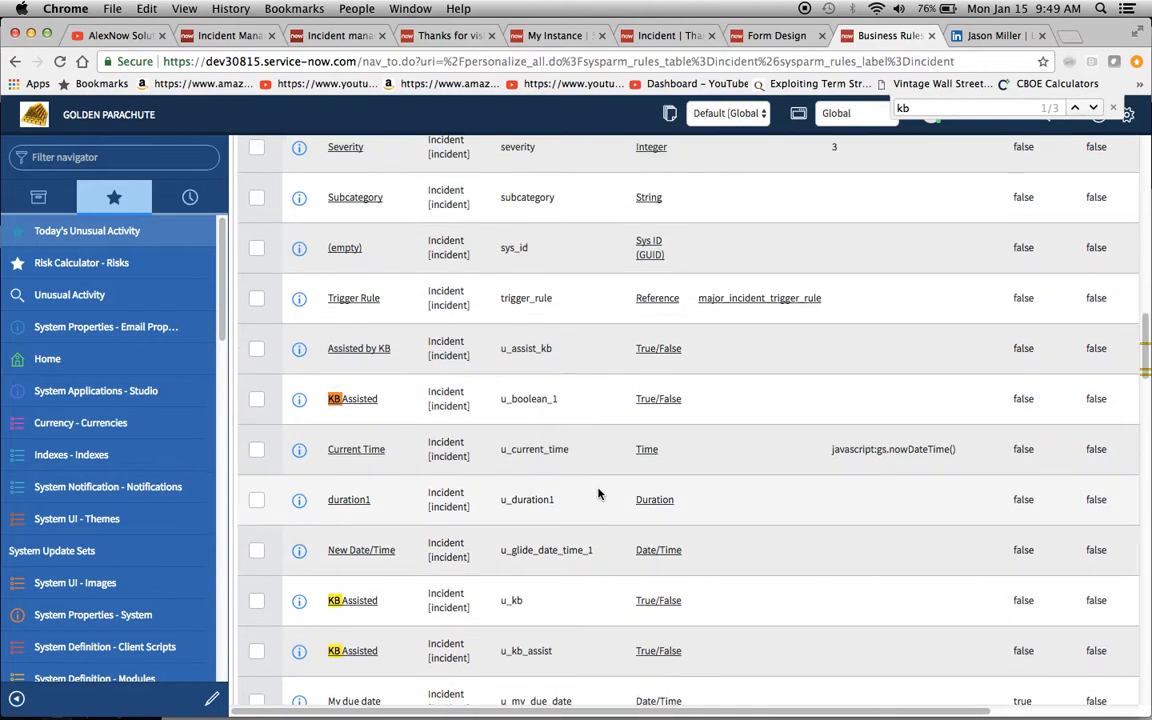
scroll(598, 492, "up", 5)
scroll(598, 492, "down", 4)
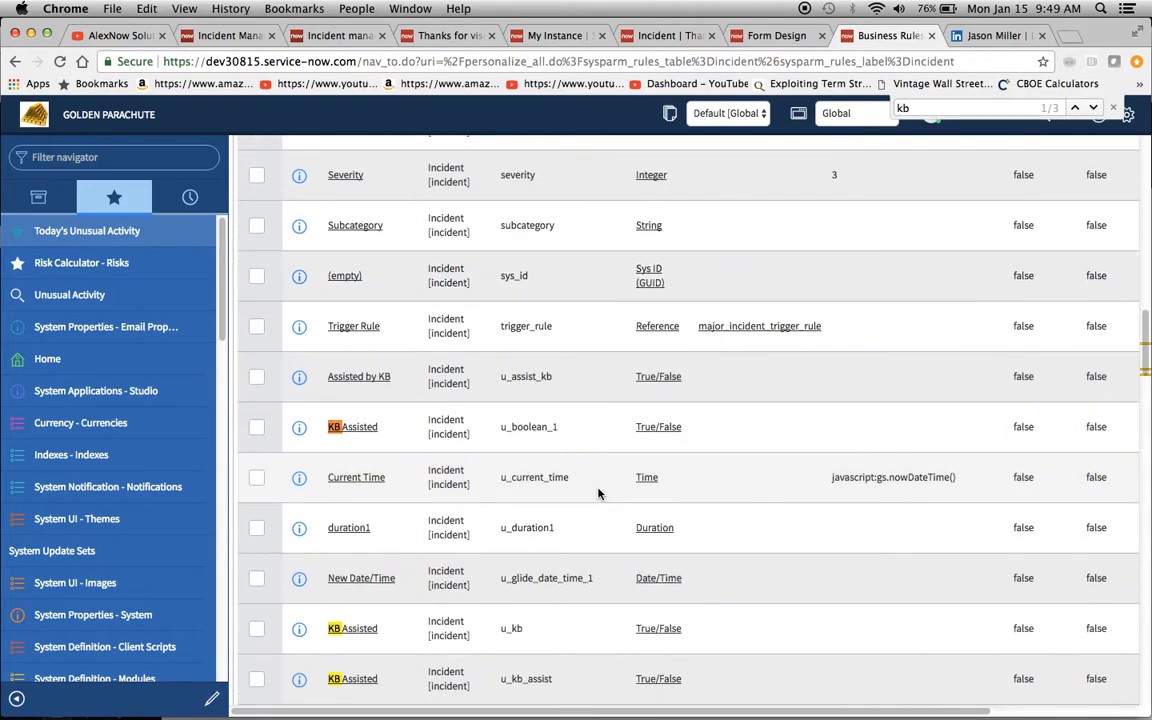
left_click(375, 381)
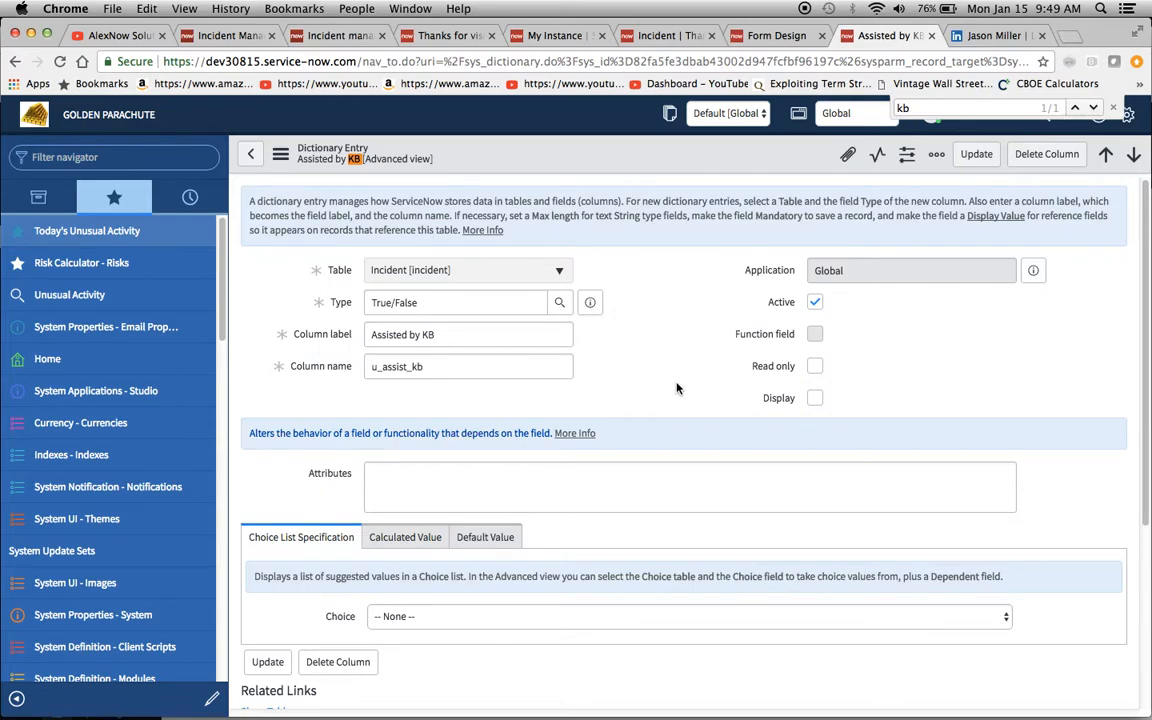
scroll(676, 388, "down", 5)
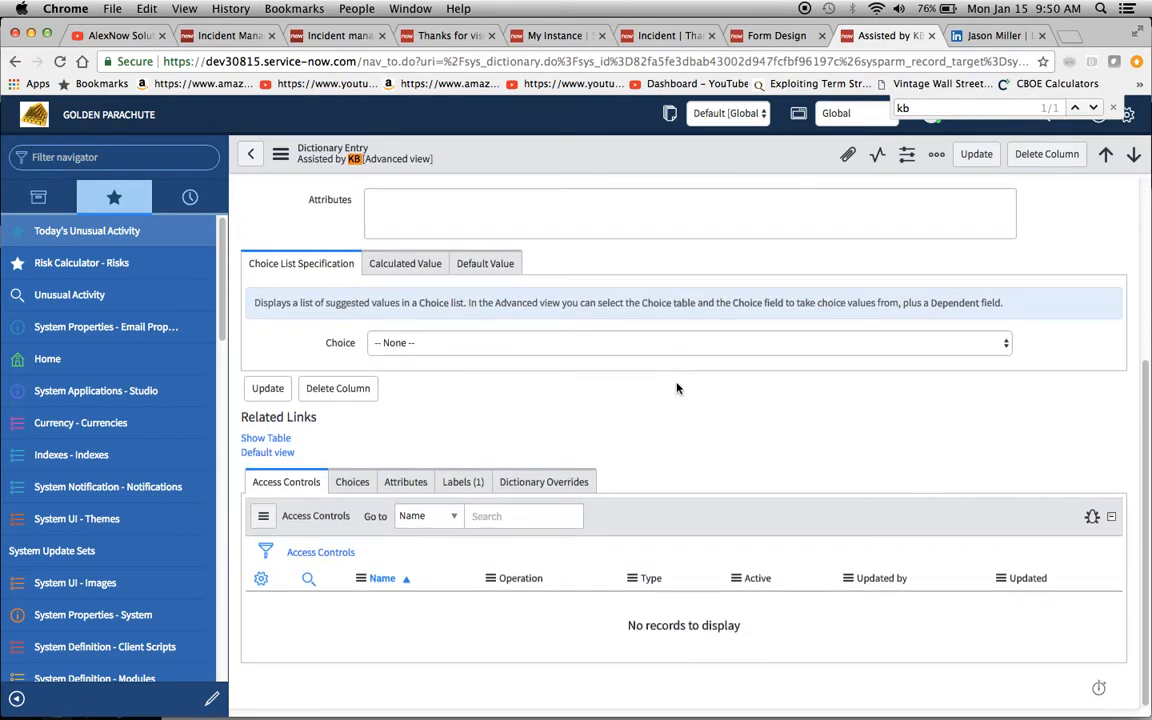
scroll(676, 388, "up", 5)
double_click(430, 366)
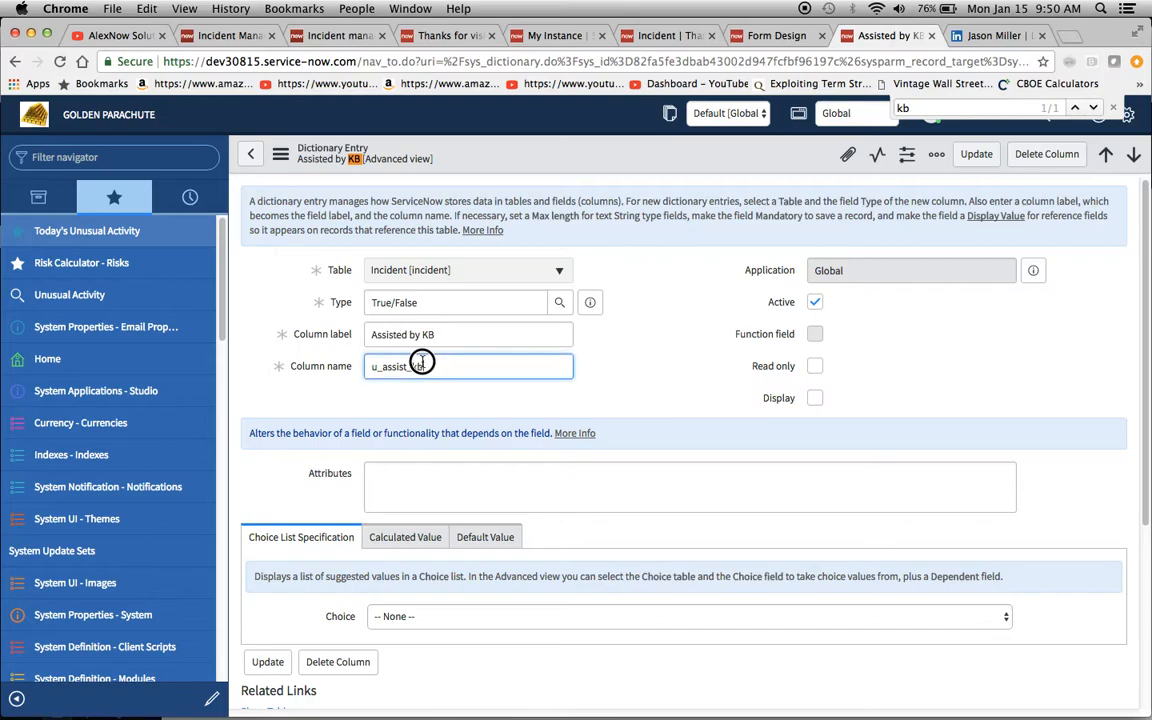
Step: Copy the column name u_assist_kb and update the Assisted by KB dictionary entry
key("super+c")
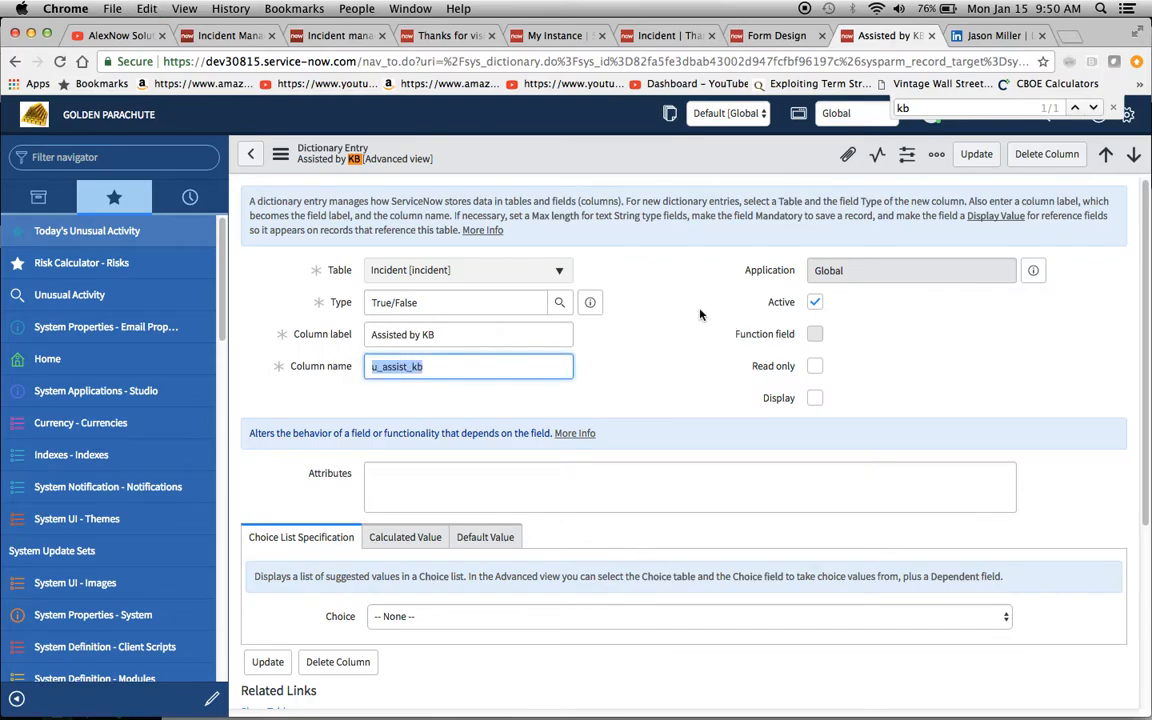
left_click(660, 313)
left_click(976, 155)
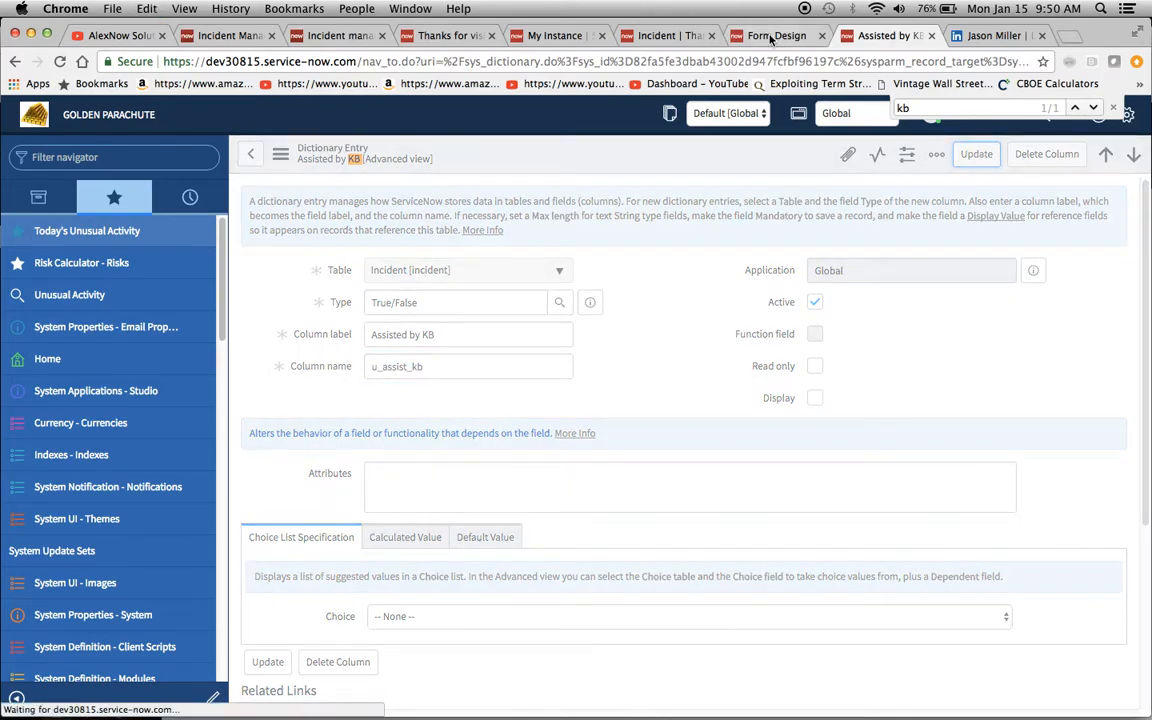
Step: Look for Assisted by KB among the available fields in the incident Form Design, and close that design page
left_click(770, 37)
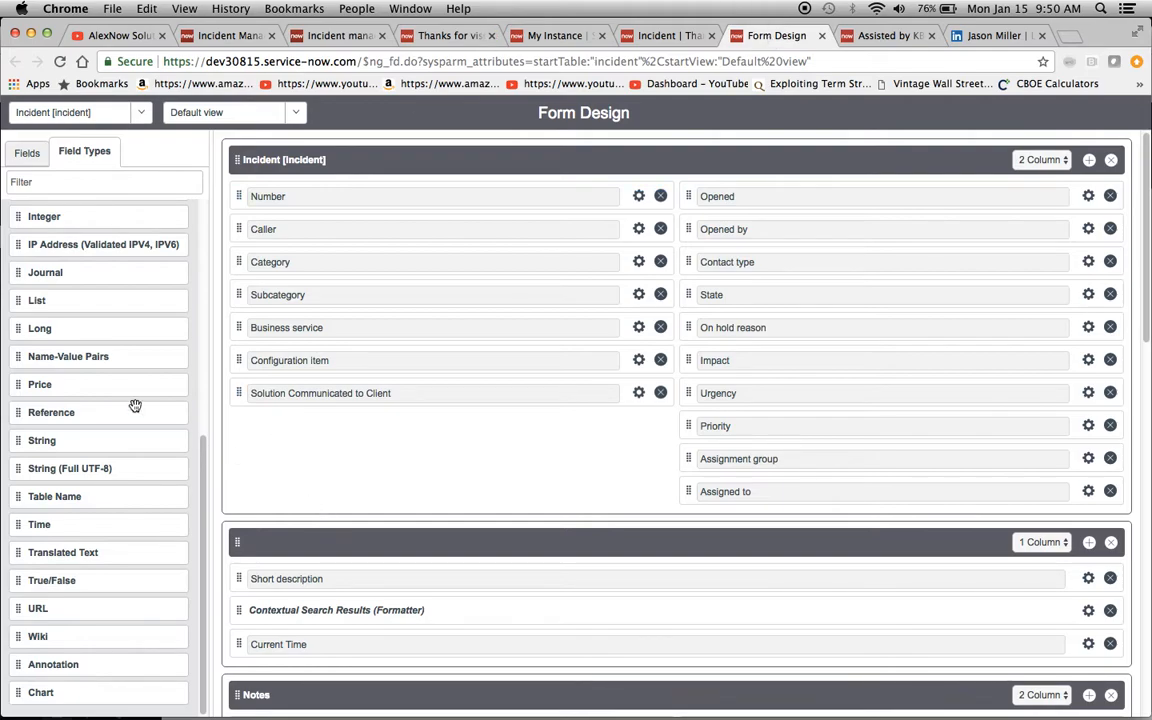
left_click(22, 155)
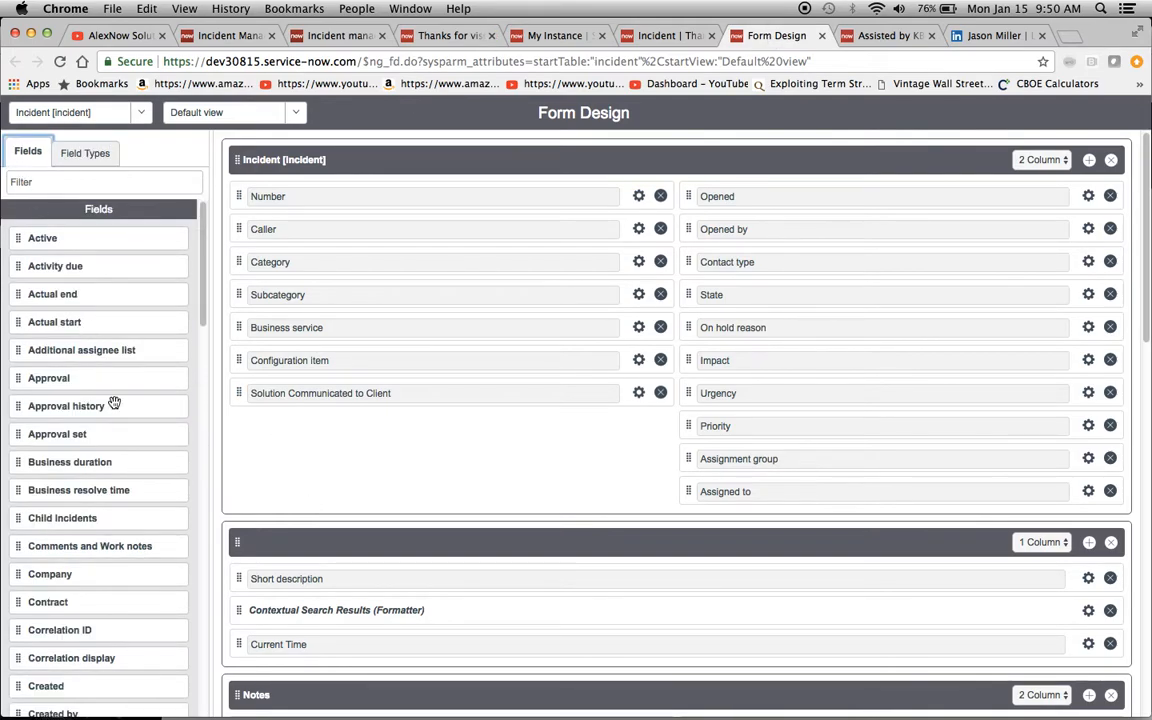
scroll(113, 400, "down", 2)
scroll(113, 400, "down", 10)
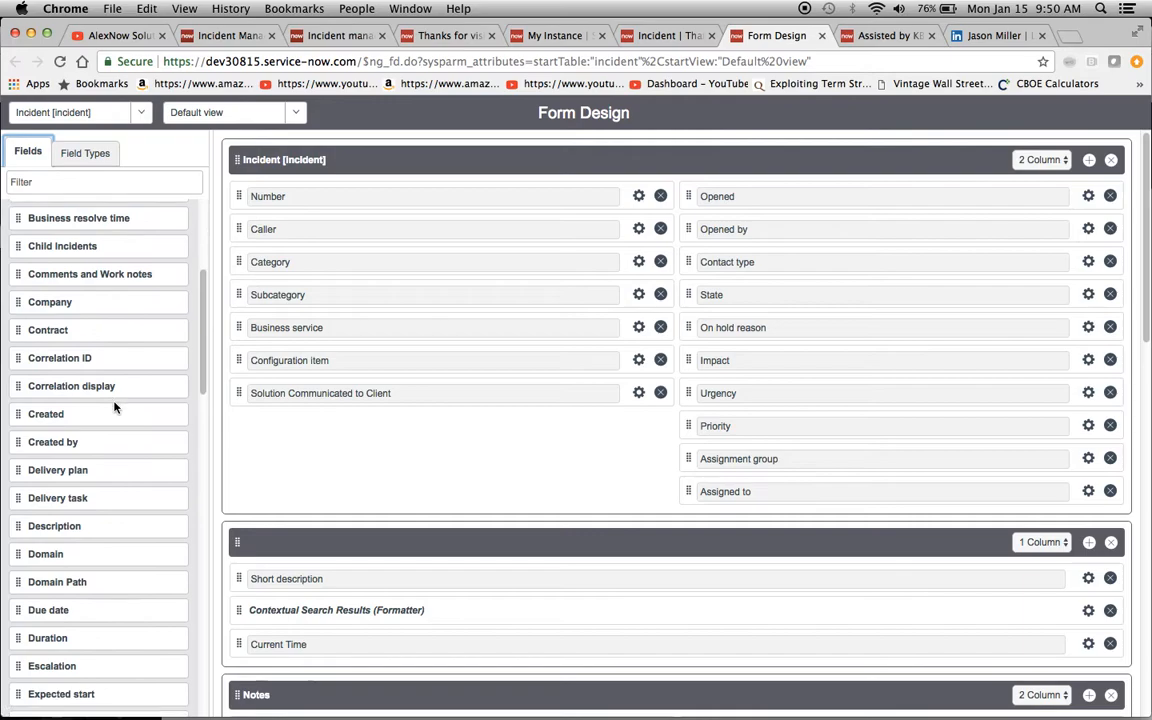
scroll(113, 405, "down", 3)
scroll(113, 405, "up", 15)
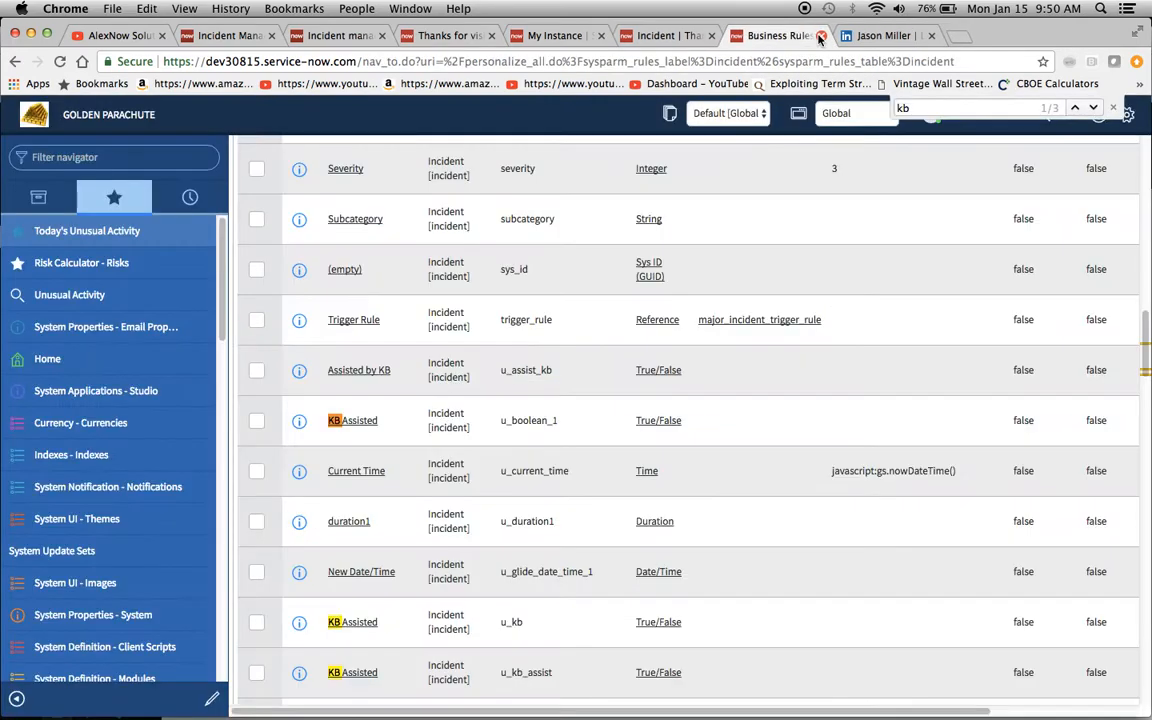
left_click(822, 35)
Step: Reopen Form Design from the new incident record and add Assisted by KB below Solution Communicated to Client
left_click(740, 40)
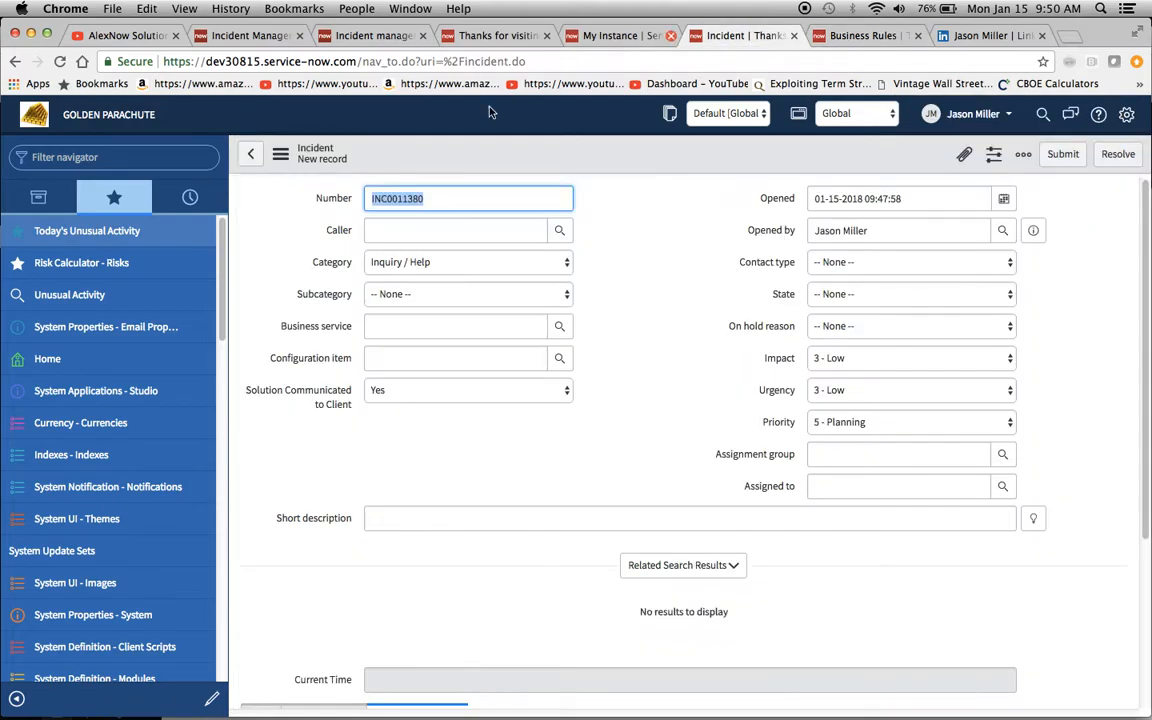
right_click(642, 155)
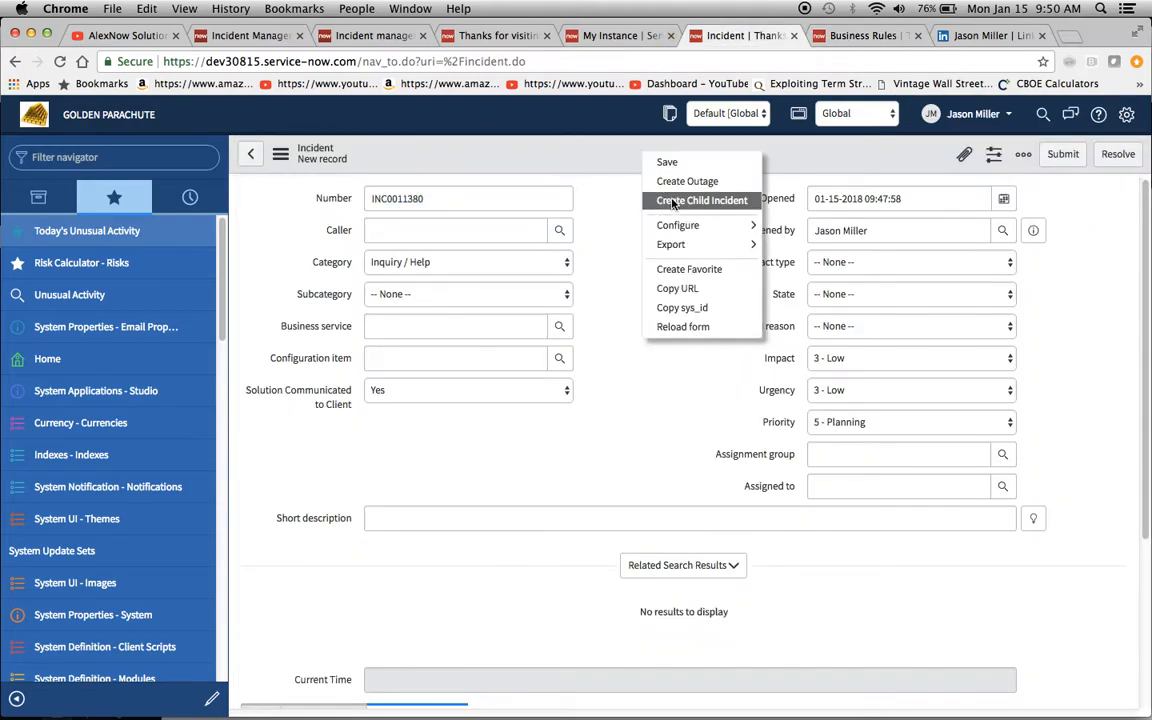
mouse_move(677, 229)
left_click(830, 227)
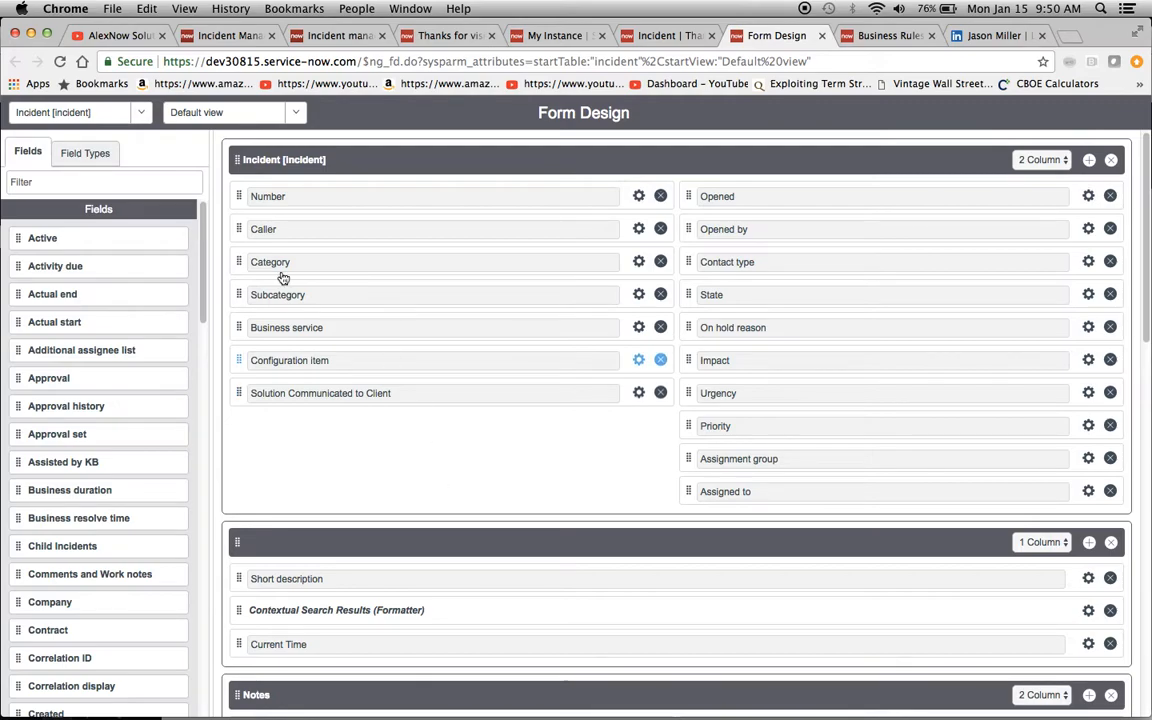
left_click_drag(21, 463, 284, 430)
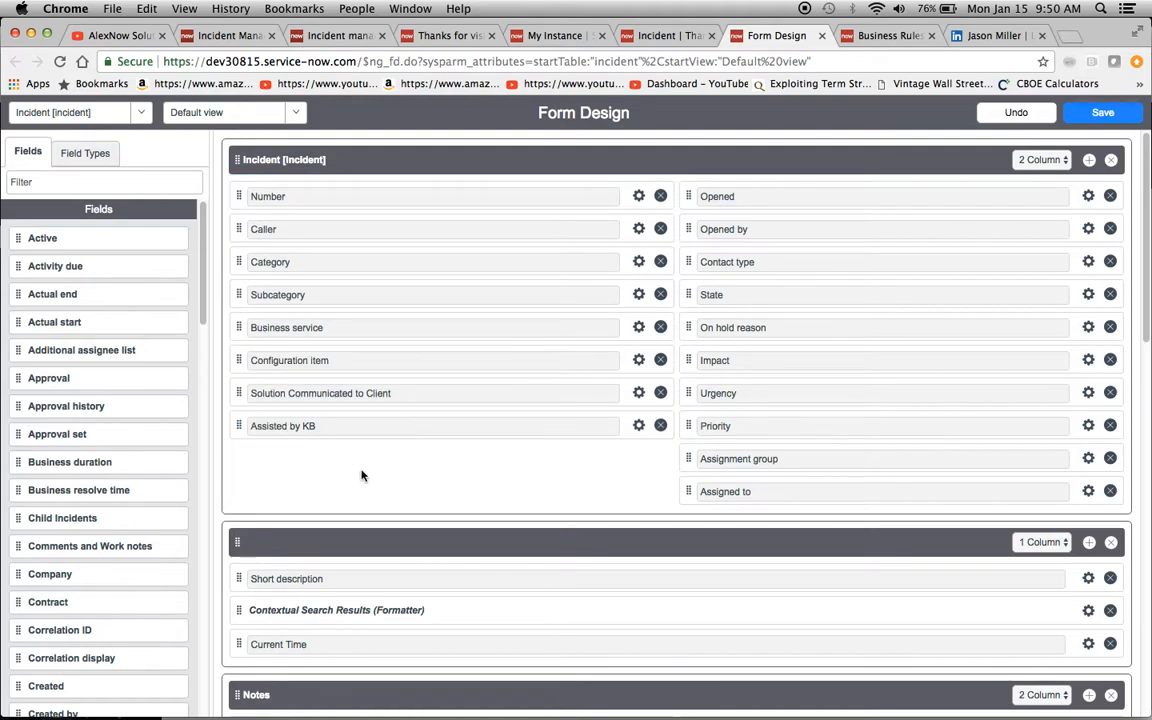
Step: Check the properties of the placed Assisted by KB field and save the form design
left_click(639, 426)
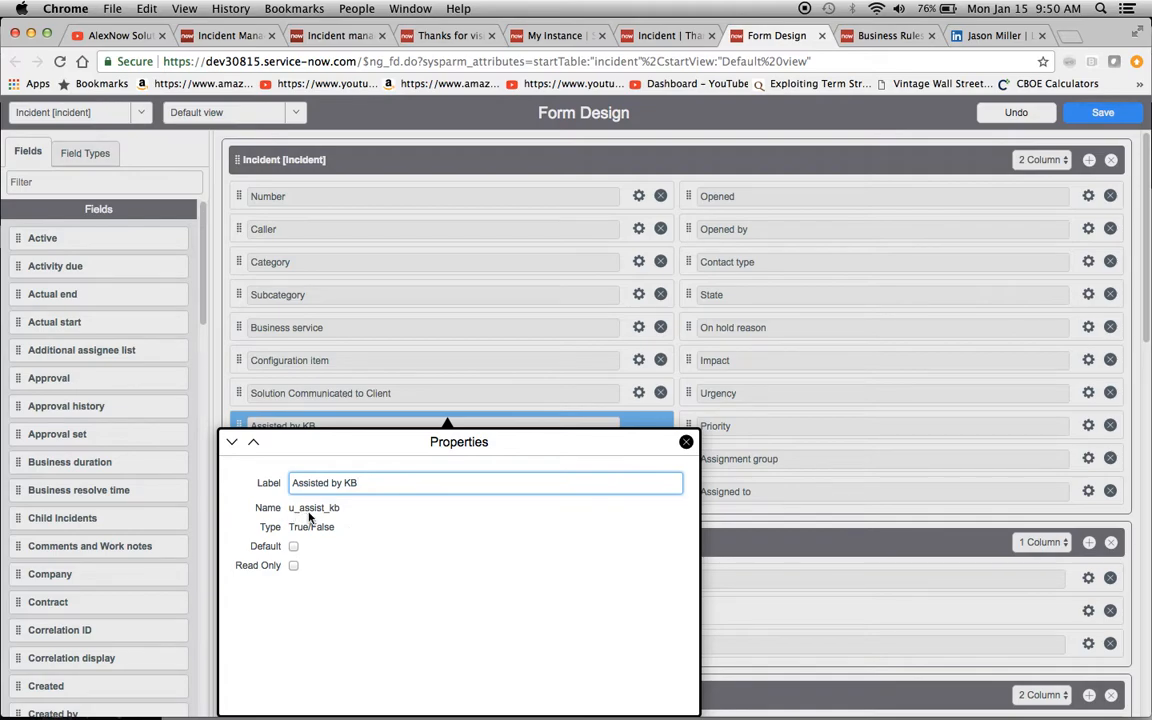
left_click(686, 441)
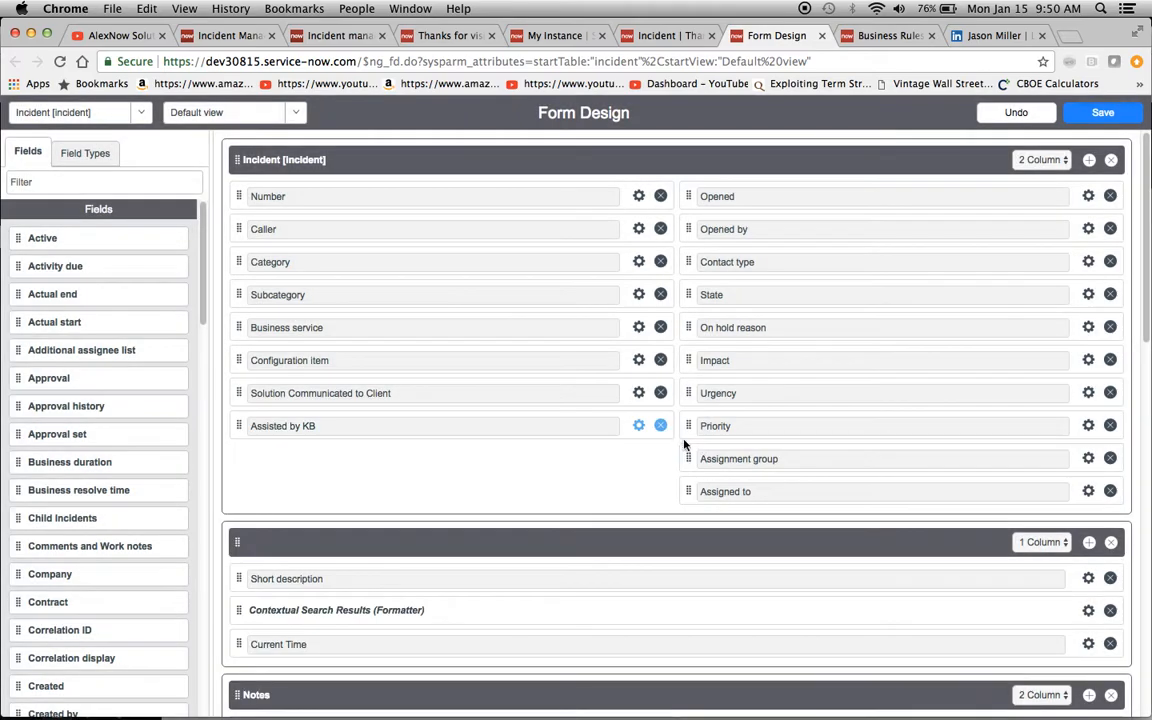
left_click(1121, 117)
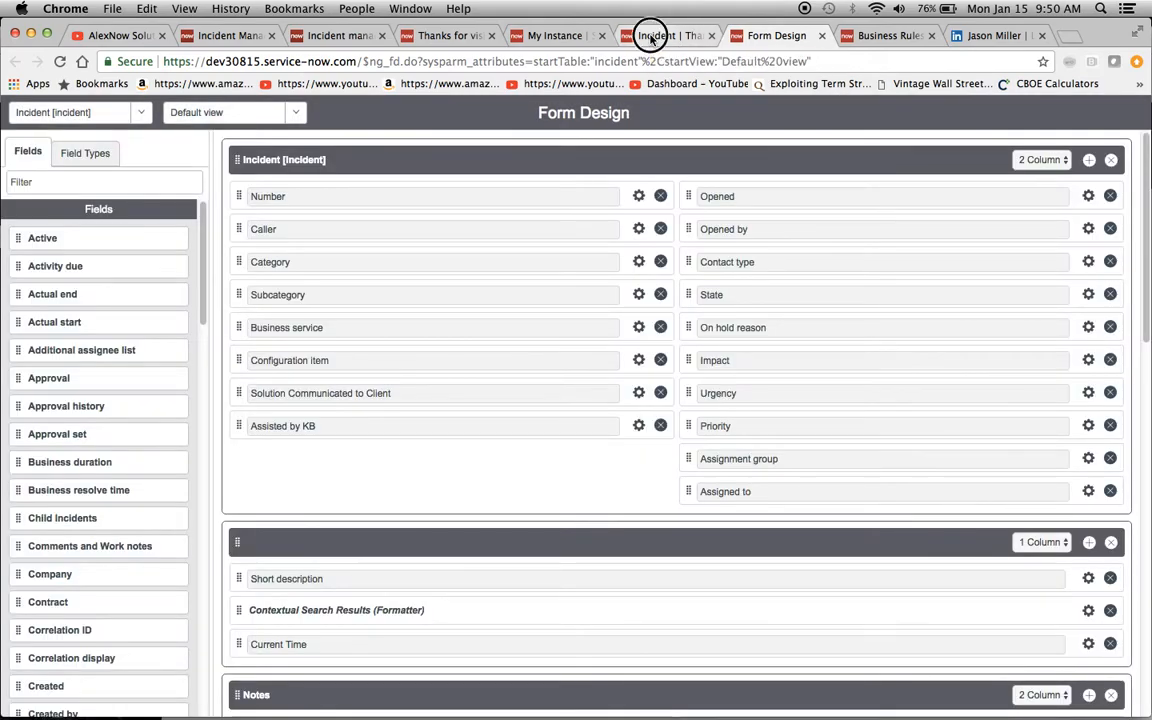
Step: Return to the new incident record and reload its form
left_click(652, 36)
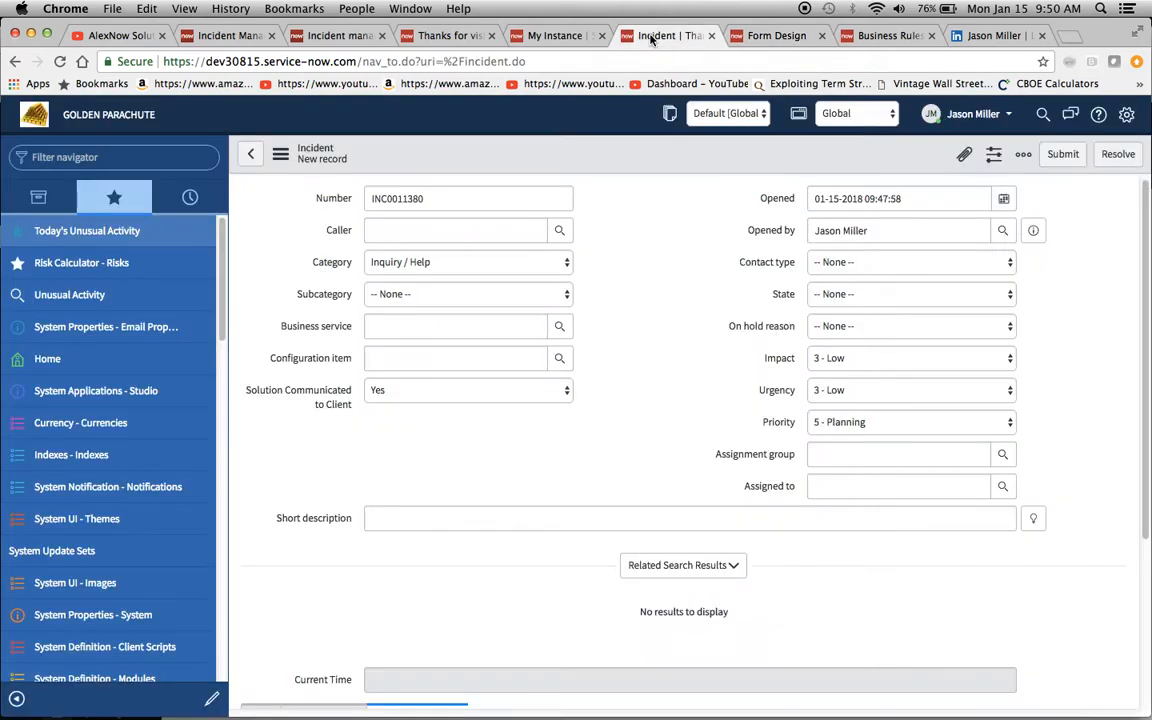
right_click(623, 165)
left_click(655, 334)
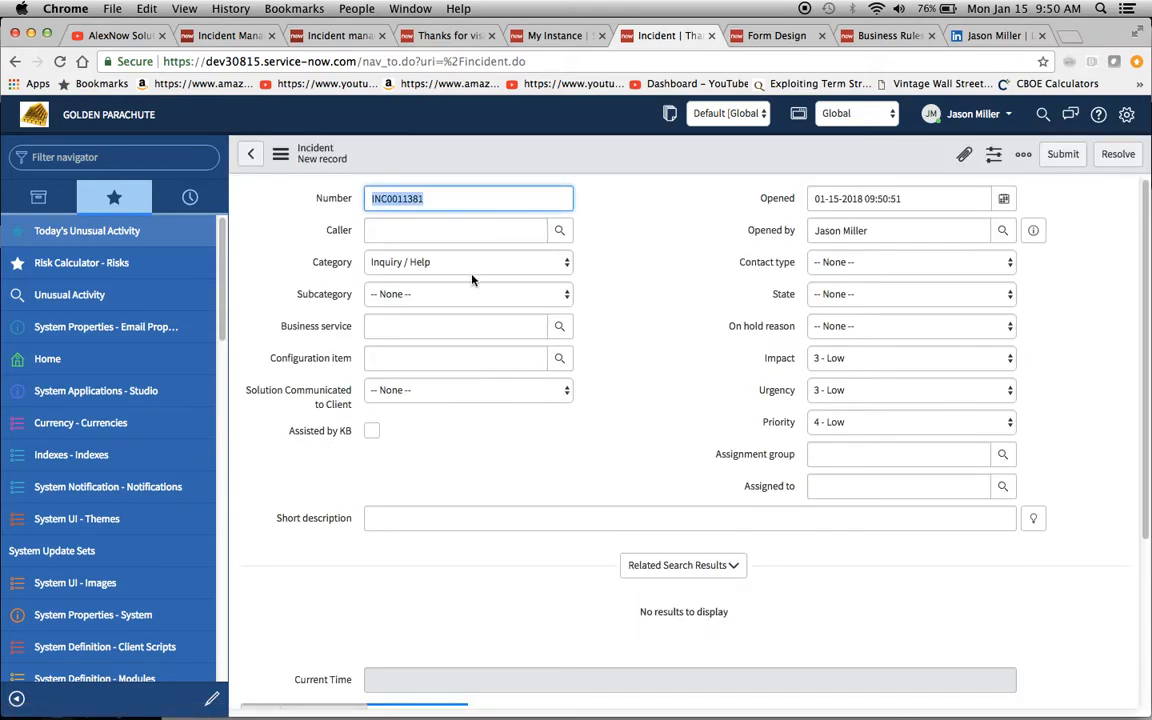
Step: Append u_assist_kb to the attributes copied from the originating incident, save the Incident Management properties and check the saved list
left_click(436, 40)
left_click_drag(757, 588, 813, 589)
left_click(790, 588)
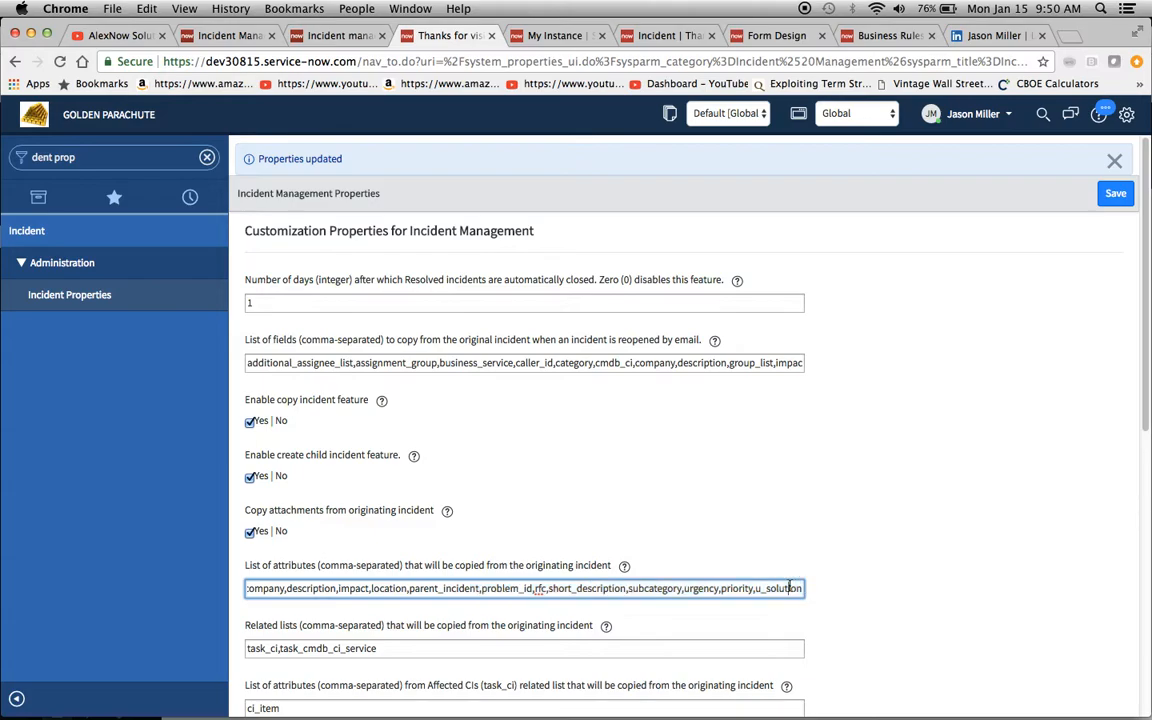
type(",")
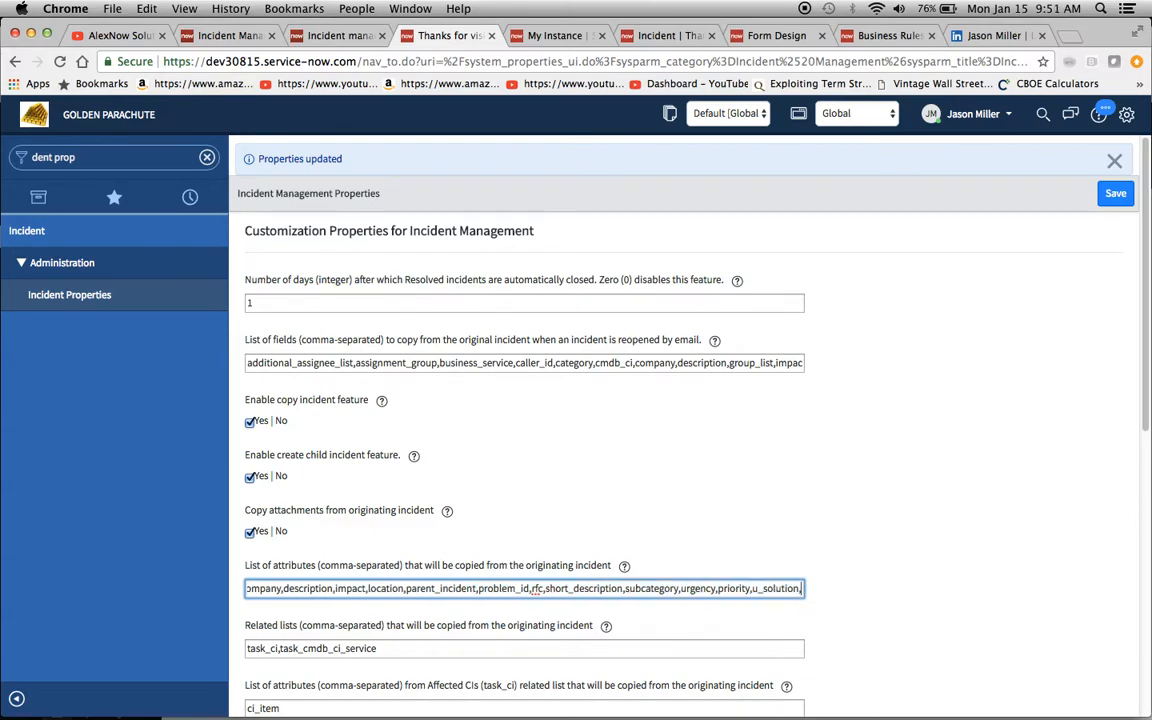
type("u_assist")
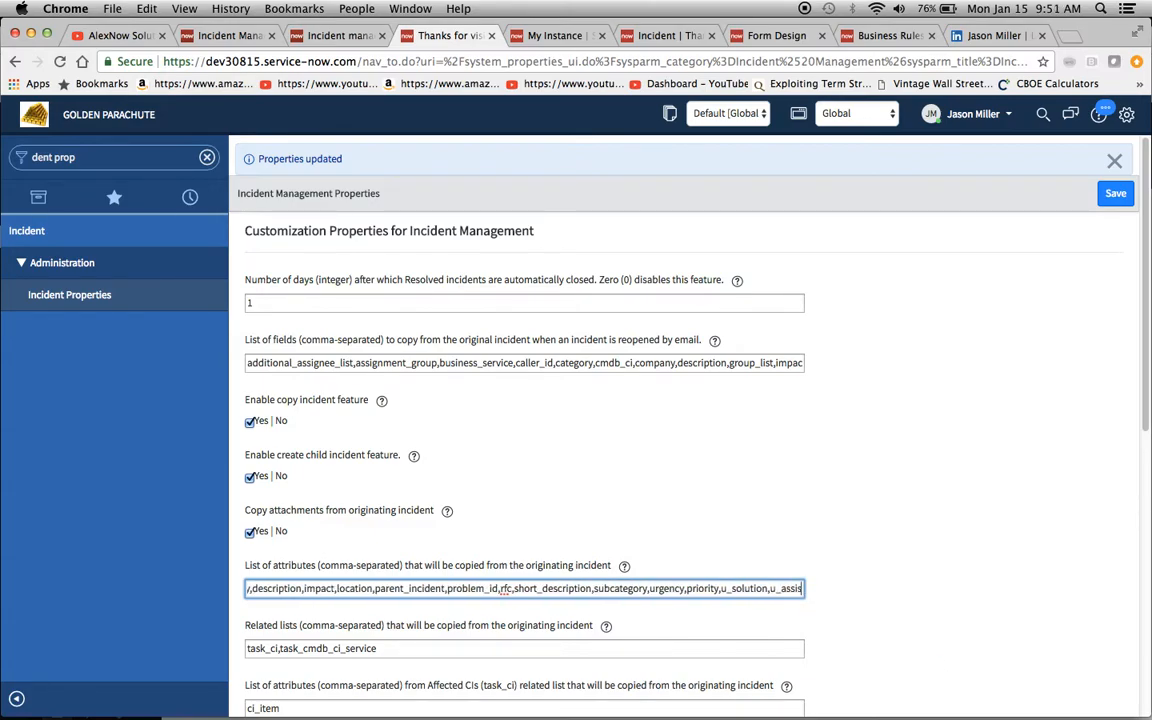
type("_")
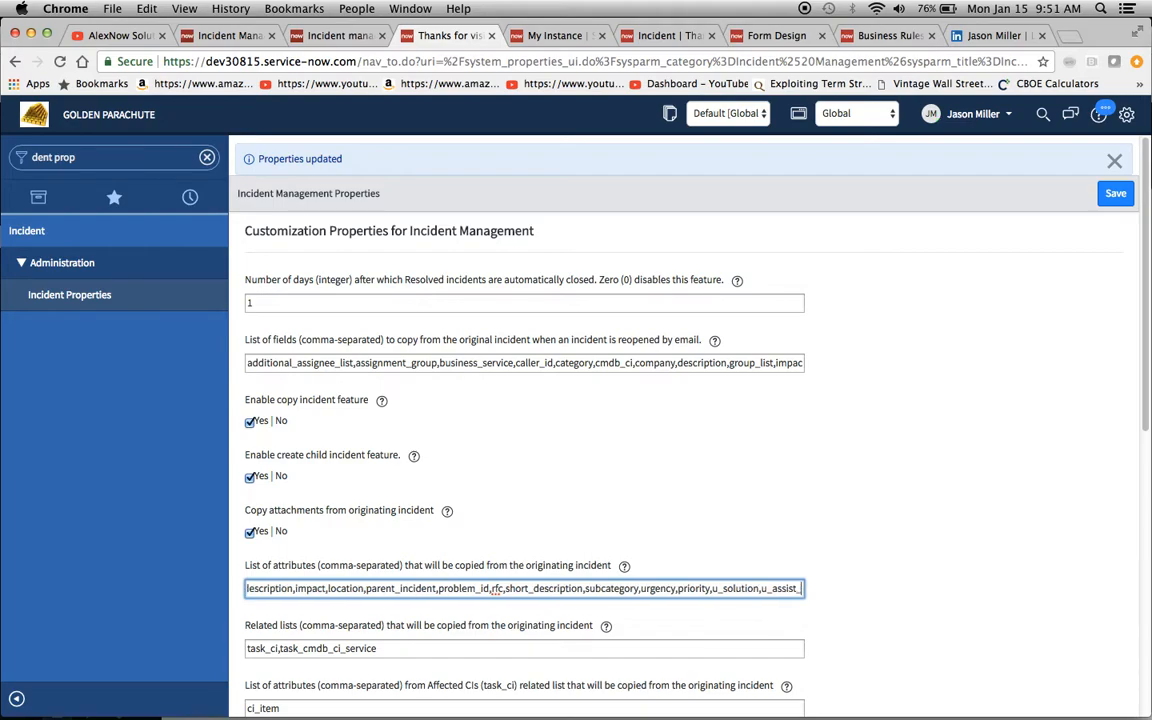
type("kb")
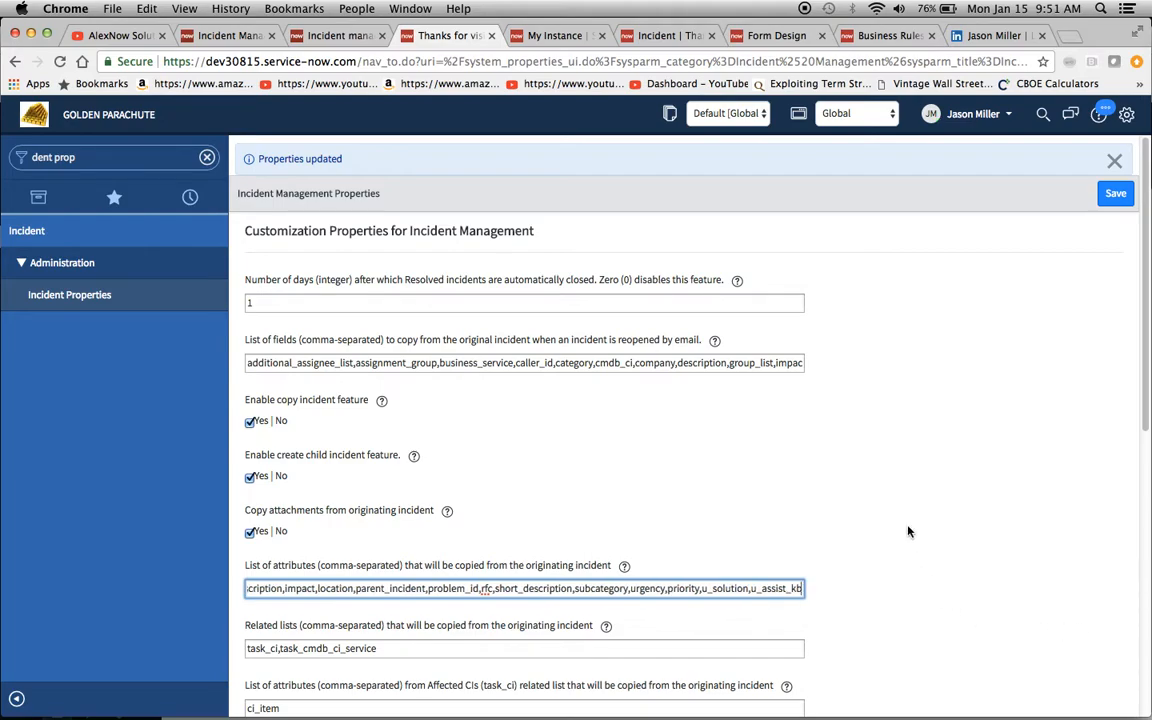
left_click(1116, 195)
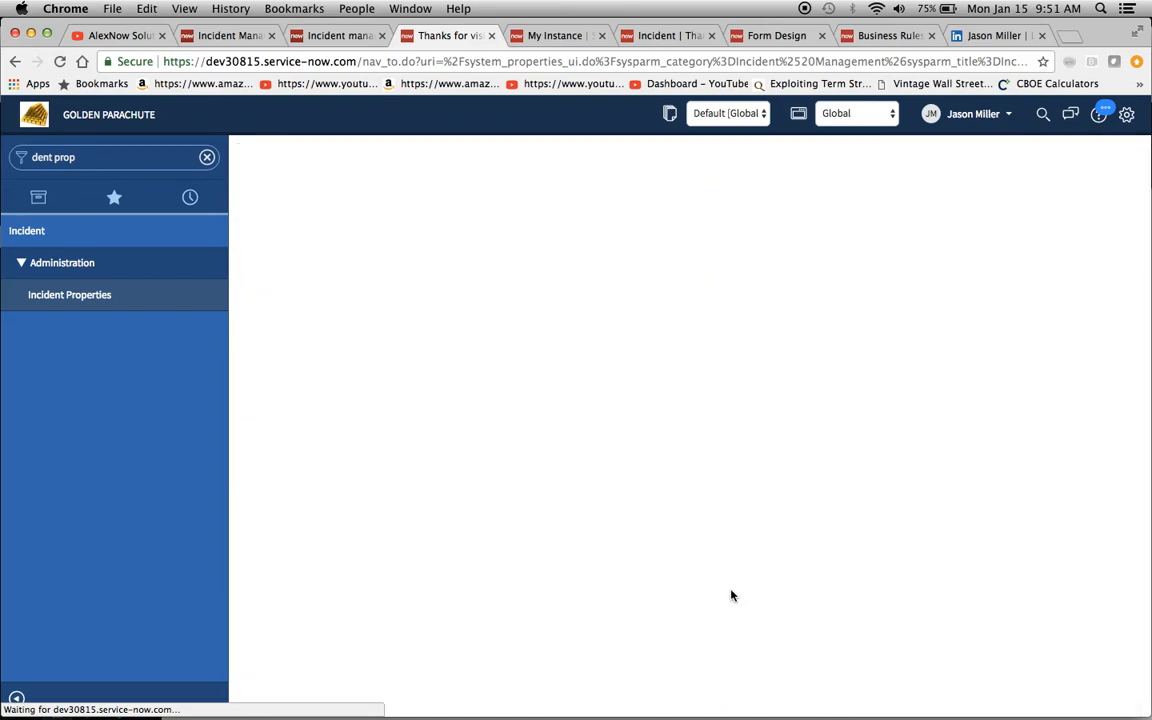
left_click_drag(732, 588, 916, 628)
left_click(790, 588)
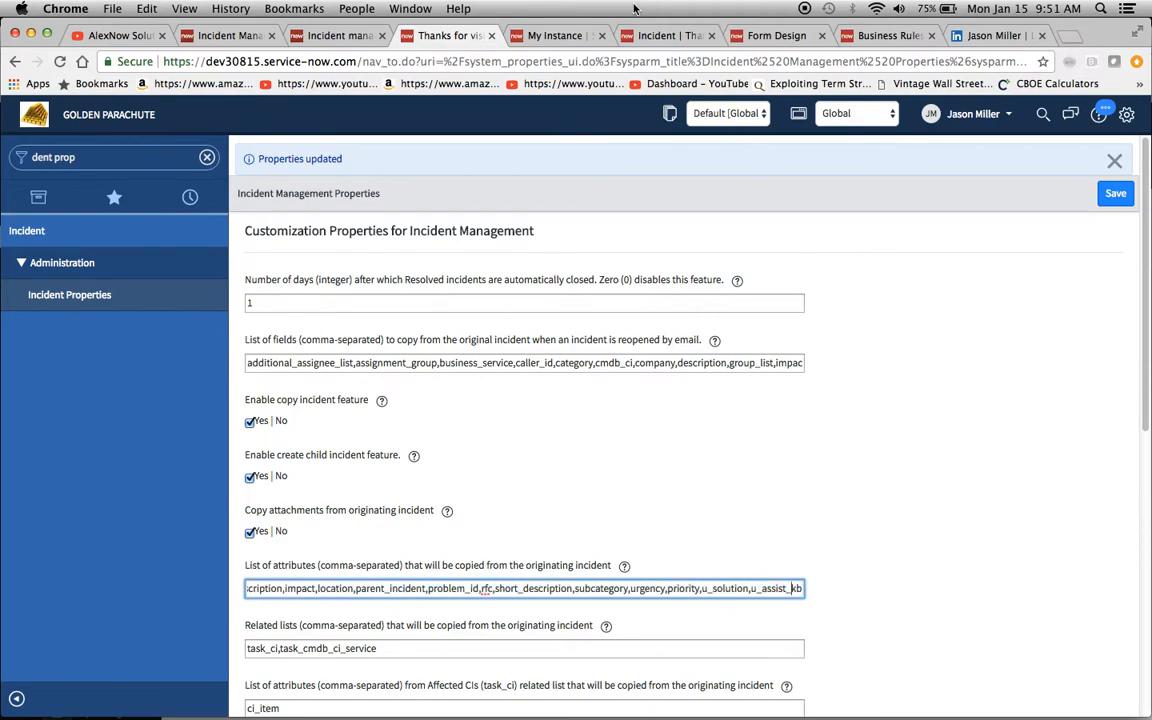
Step: Enable Assisted by KB on the new incident and save the record
left_click(561, 36)
left_click(660, 36)
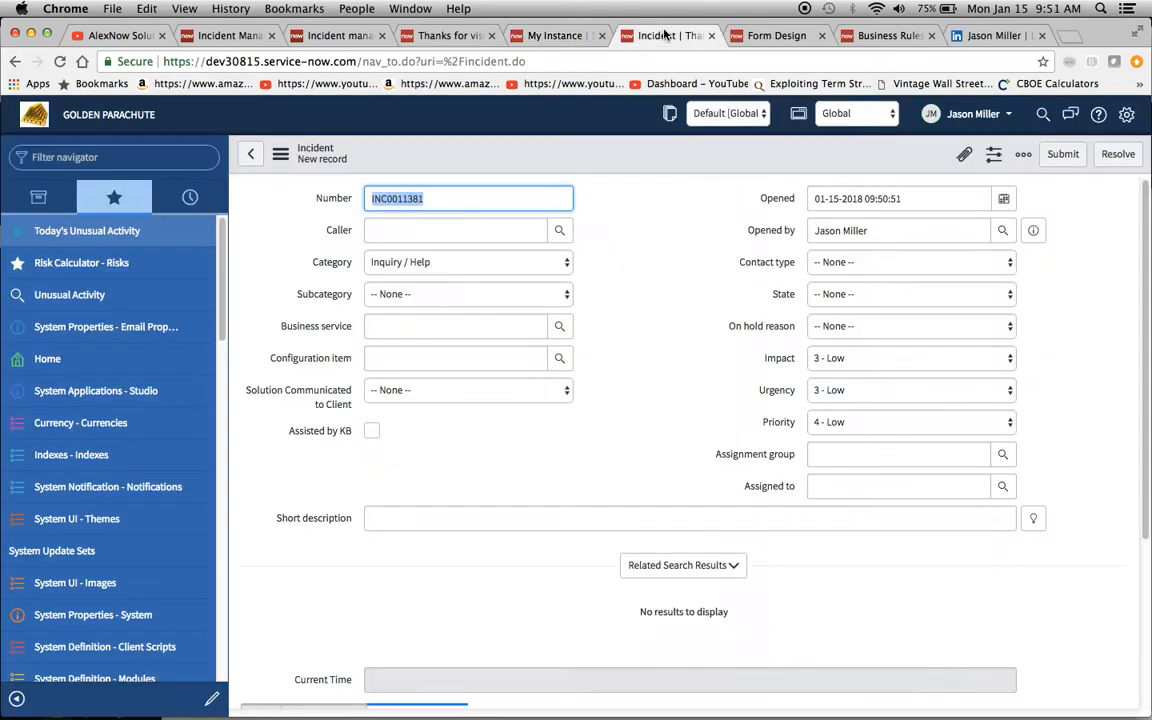
left_click(370, 431)
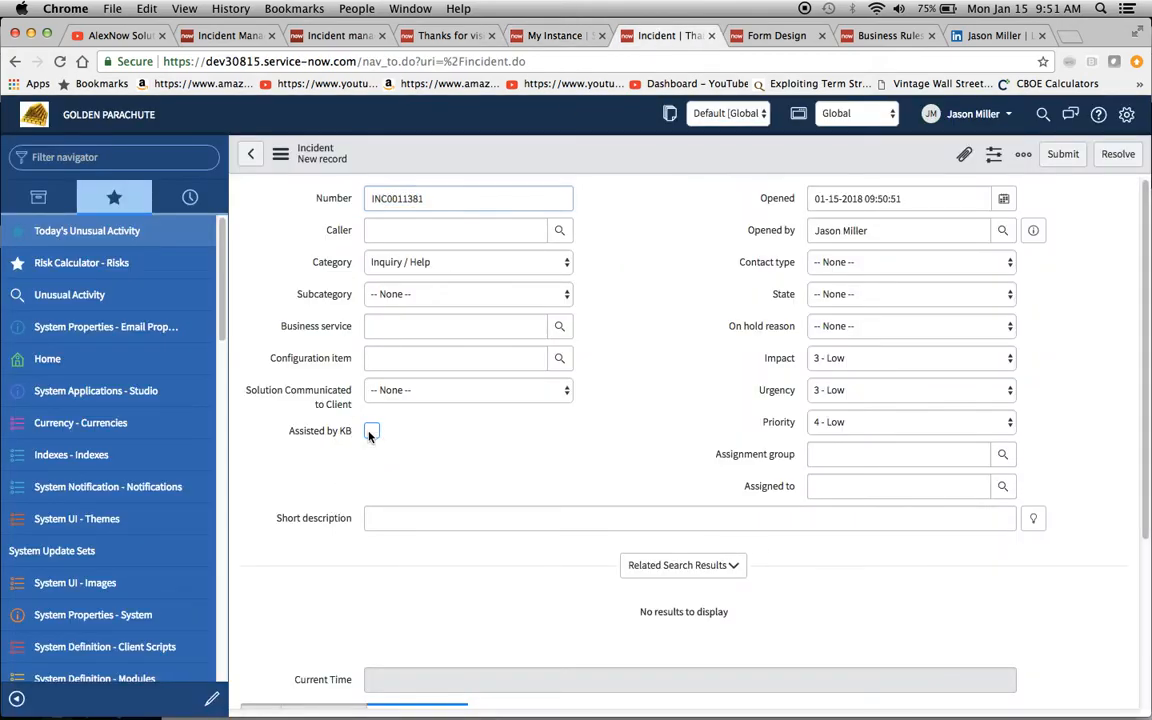
left_click(281, 156)
left_click(308, 170)
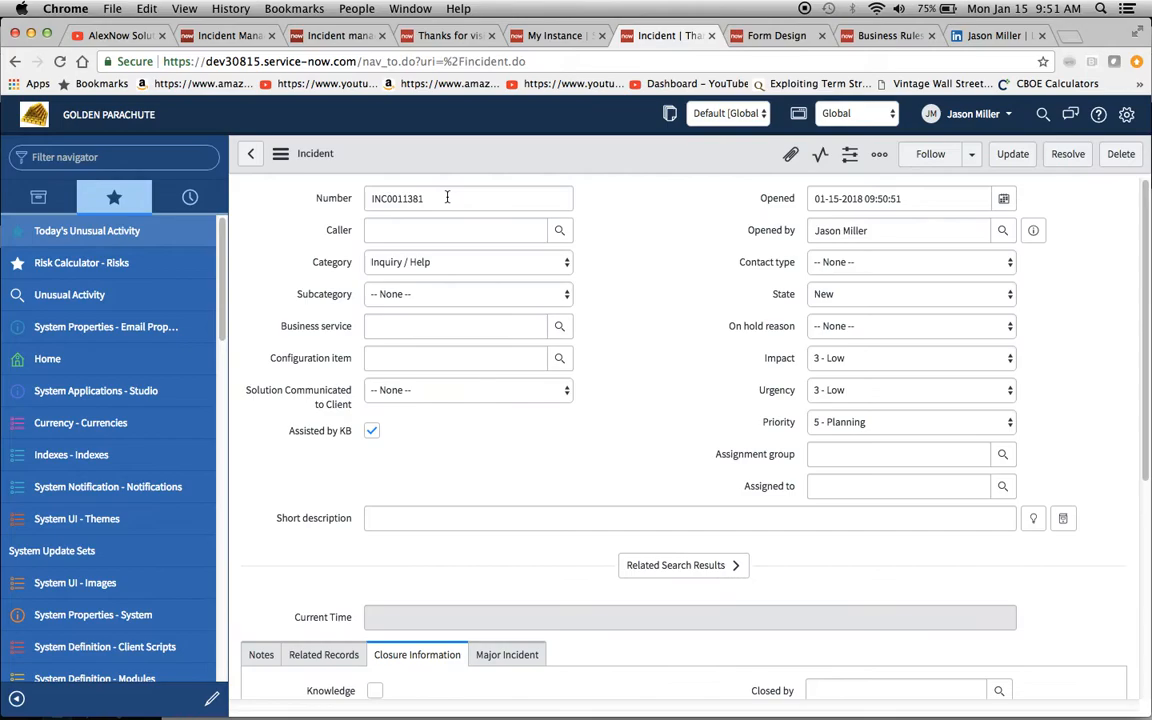
Step: Set Solution Communicated to Client to Yes on the incident and save the record again
left_click(280, 154)
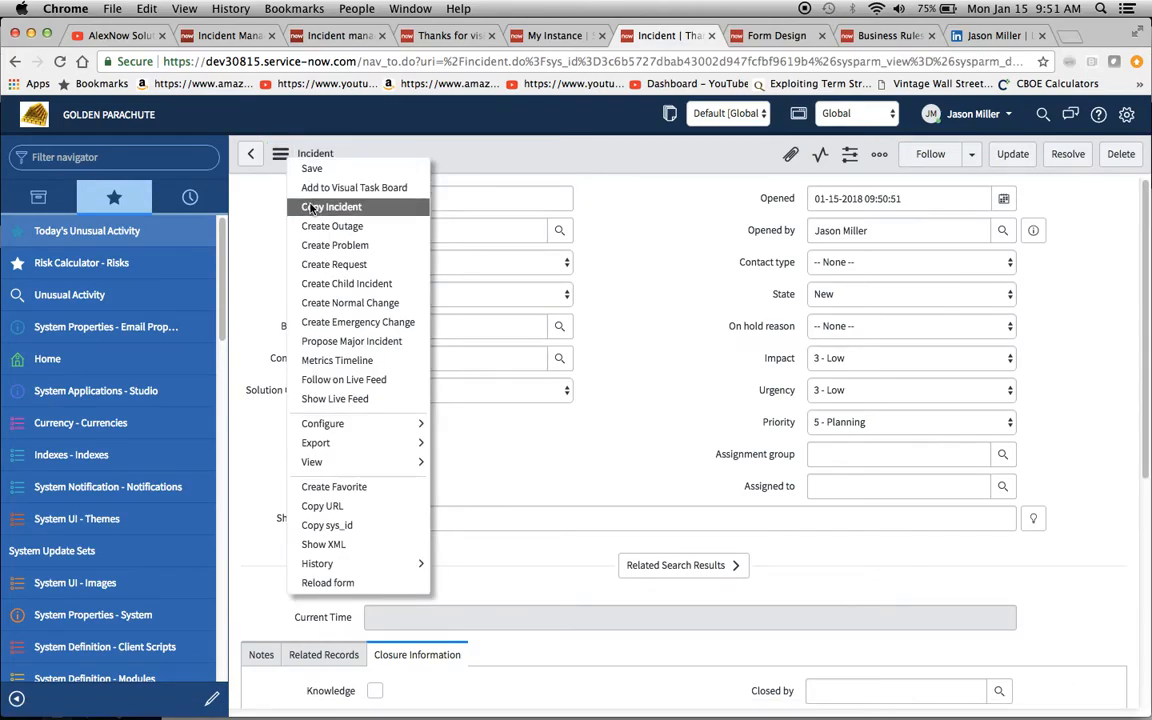
left_click(715, 417)
left_click(525, 398)
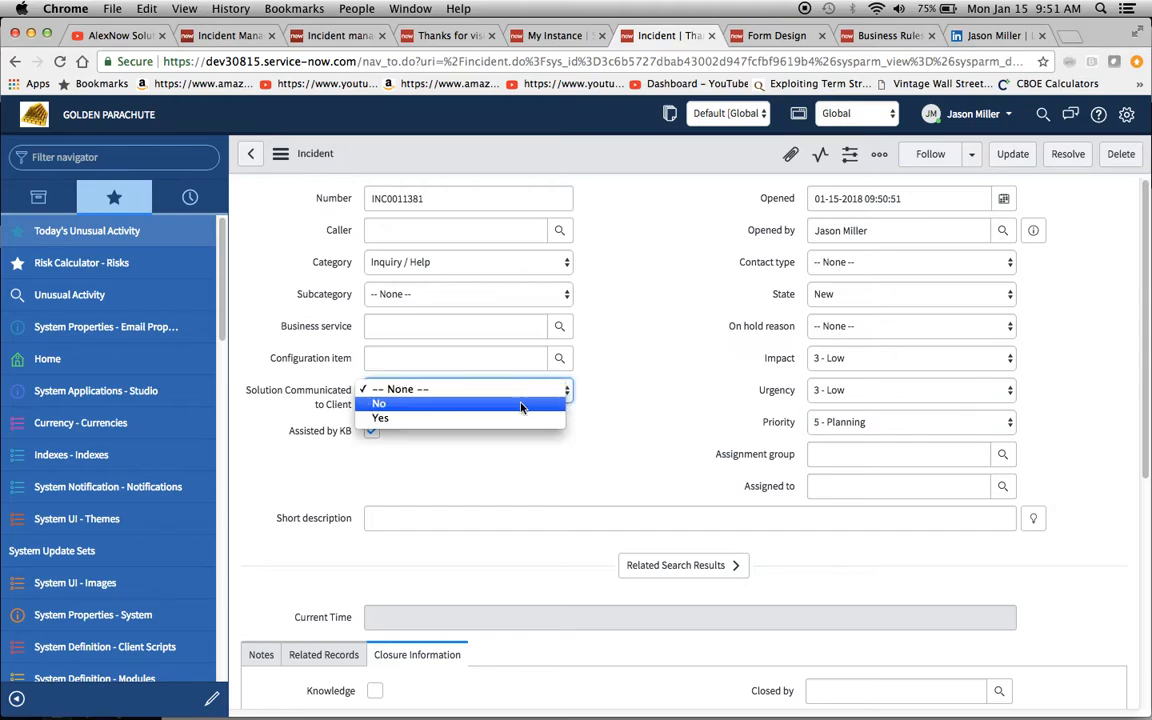
left_click(515, 414)
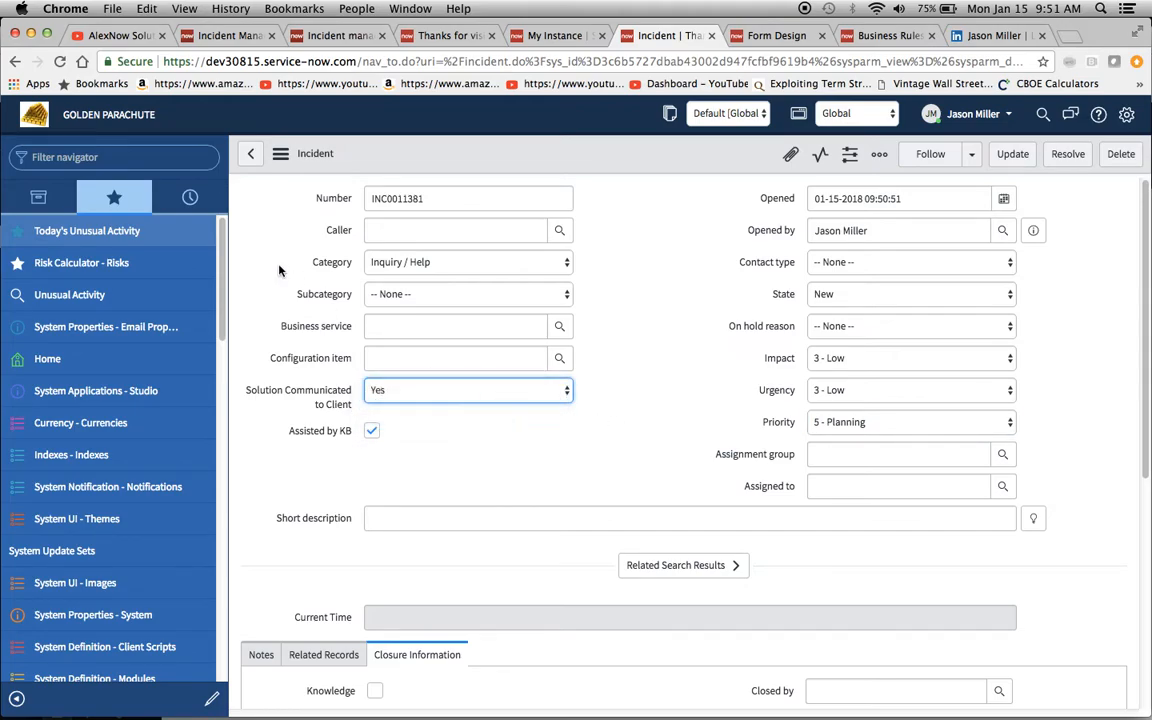
left_click(281, 153)
left_click(316, 168)
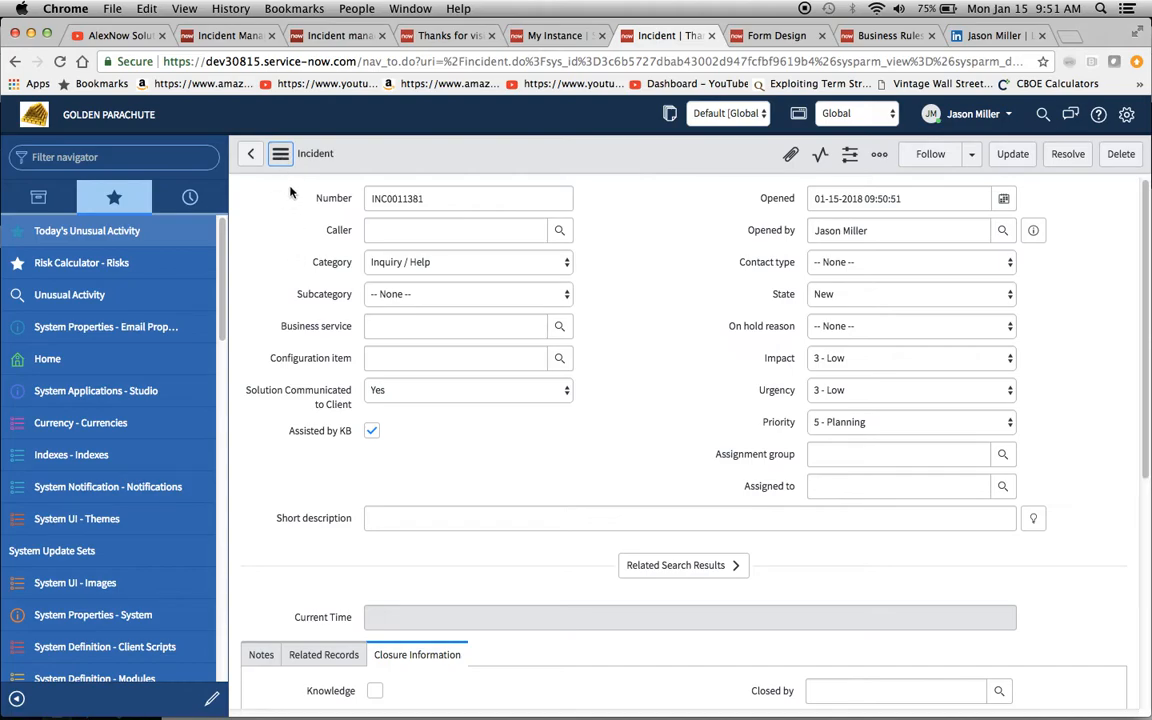
Step: Create a new record from the saved incident with Copy Incident and review the copied field values
left_click(282, 155)
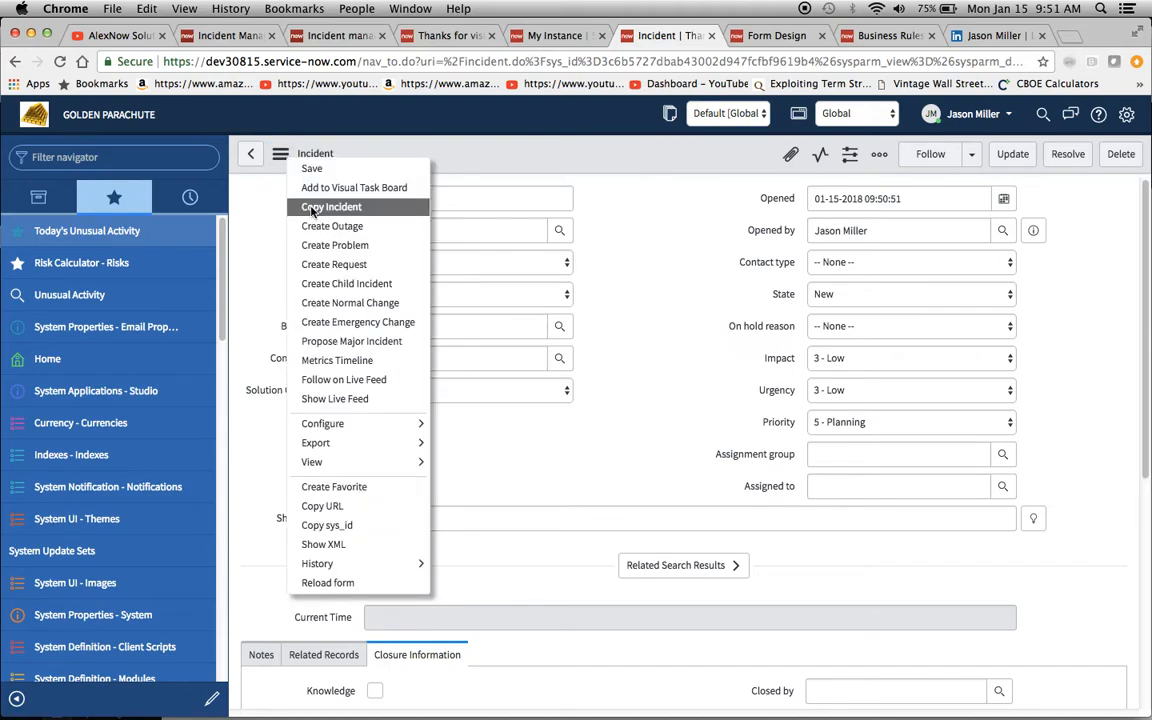
left_click(311, 207)
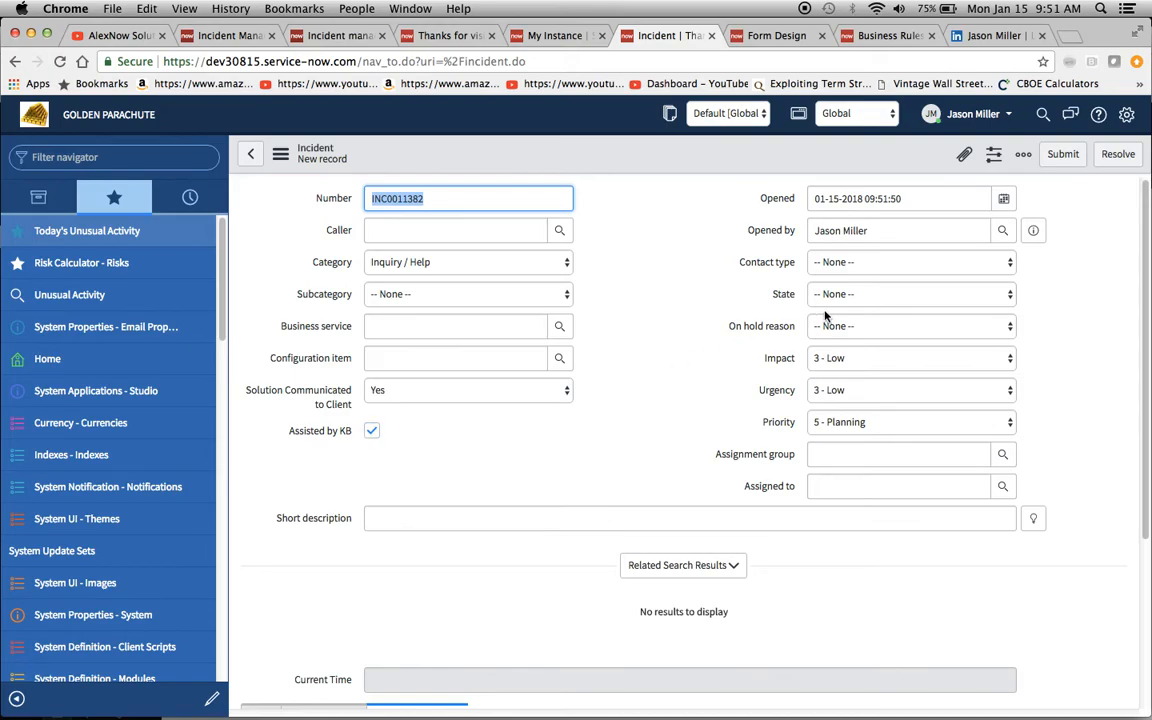
scroll(660, 402, "down", 3)
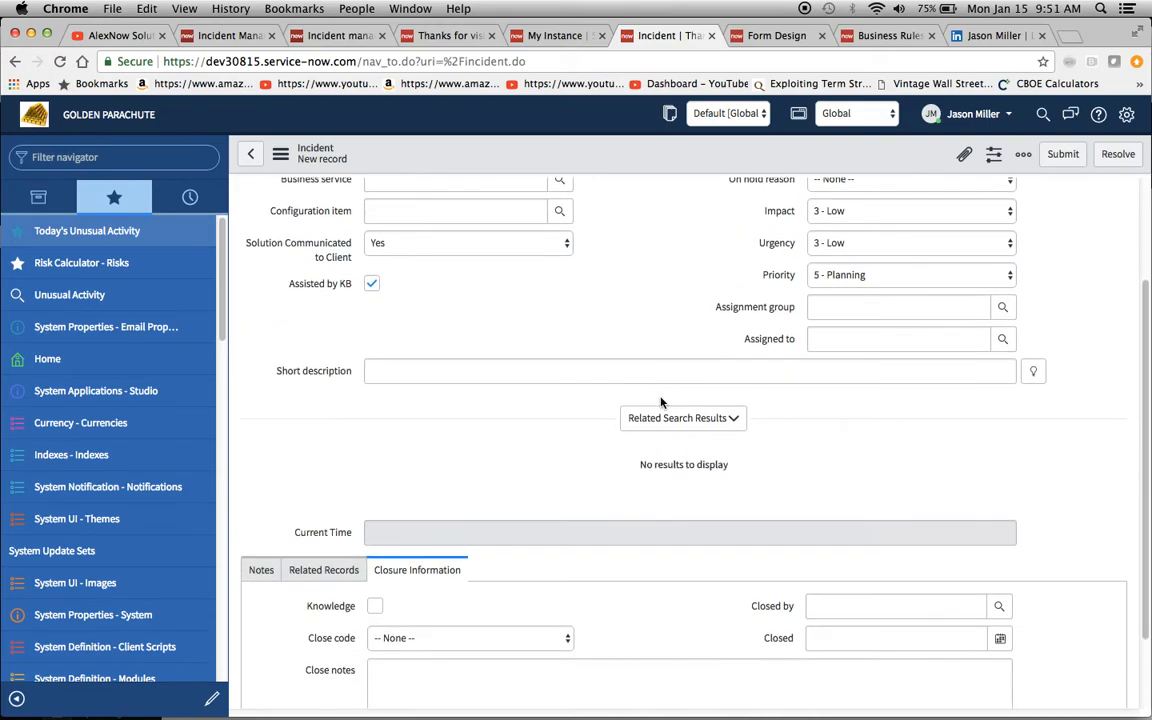
scroll(660, 402, "up", 3)
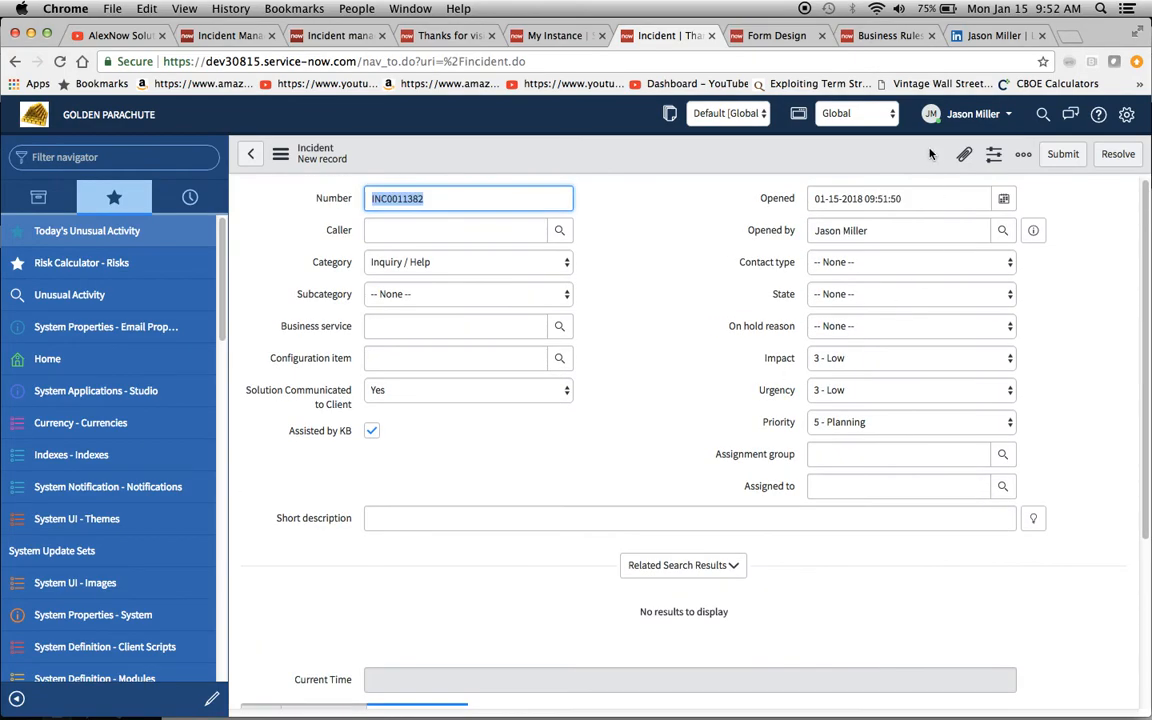
Step: Switch to the open LinkedIn profile page
left_click(994, 35)
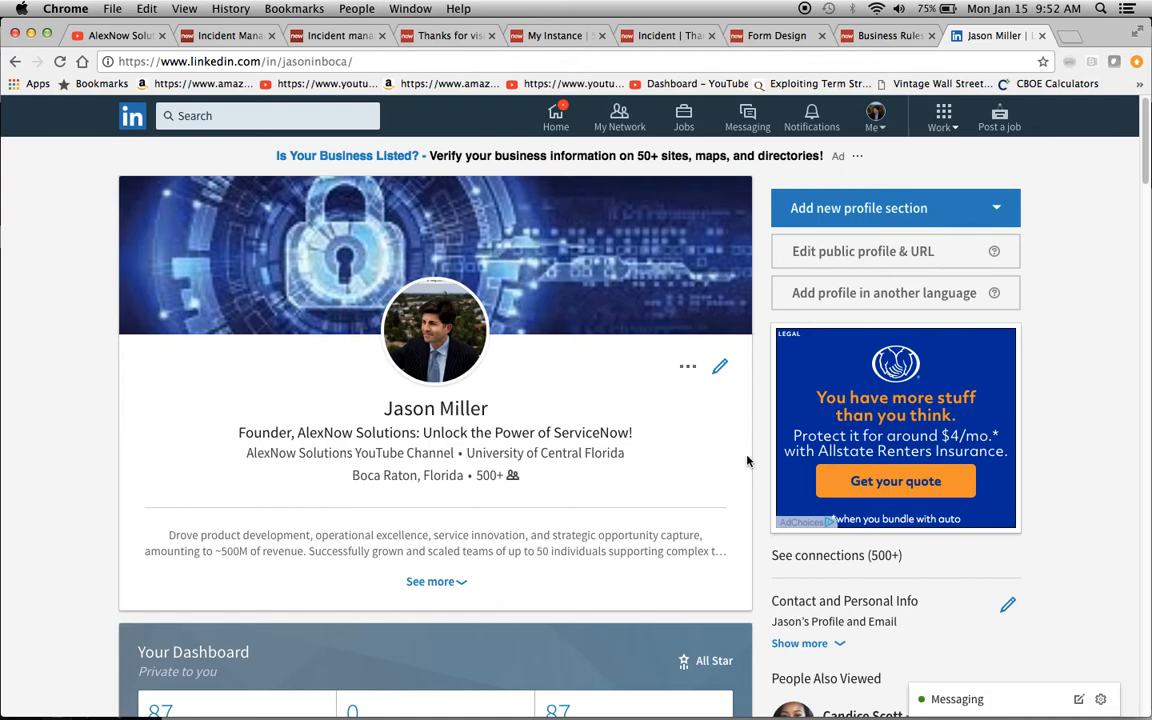